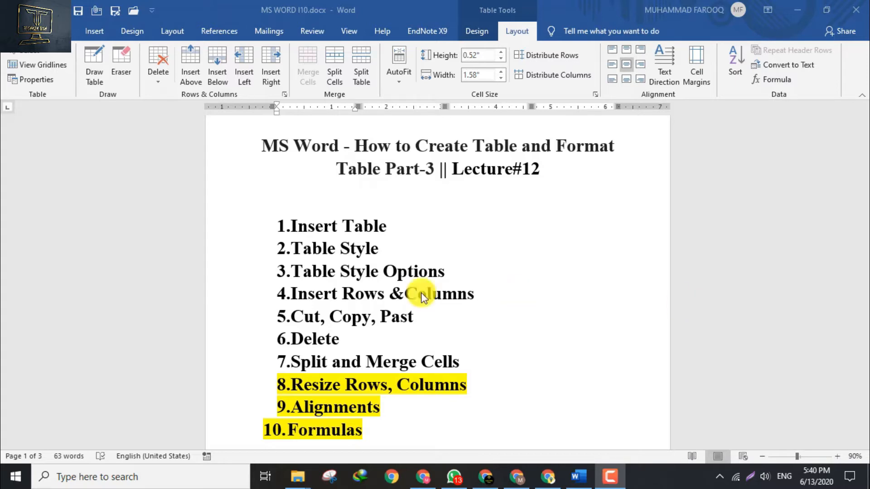
{"action": "left_click", "coordinate": [293, 291]}
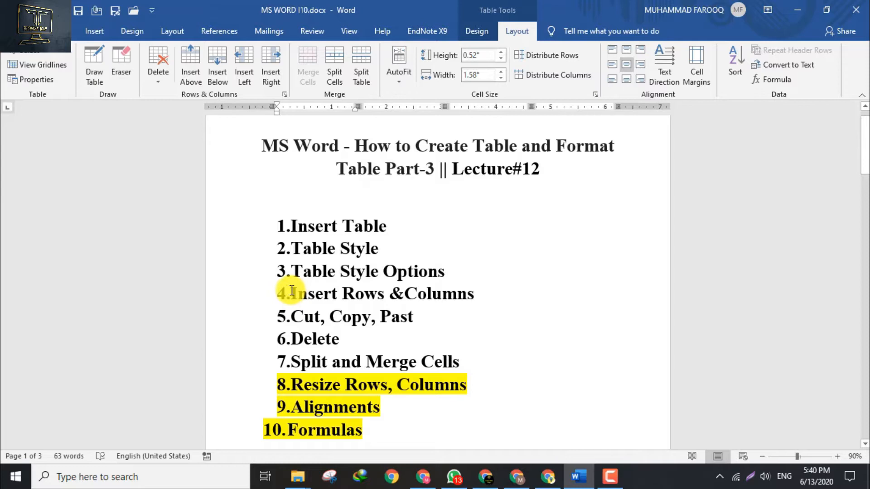
{"action": "left_click_drag", "start_coordinate": [460, 365], "coordinate": [283, 358]}
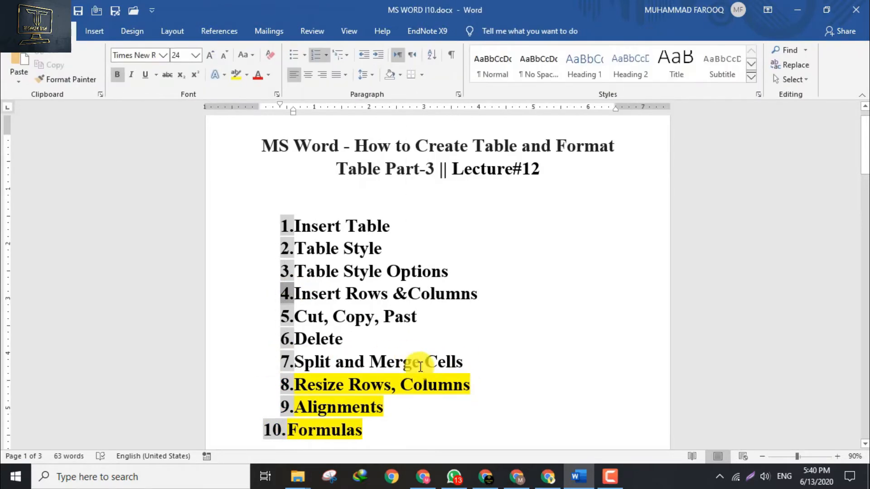
{"action": "left_click", "coordinate": [472, 361]}
{"action": "left_click_drag", "start_coordinate": [472, 361], "coordinate": [294, 293]}
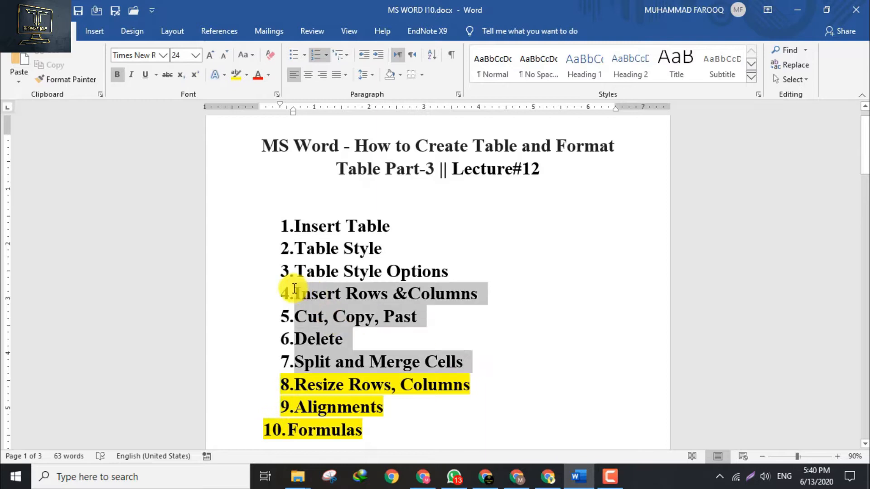
{"action": "left_click", "coordinate": [453, 271]}
{"action": "left_click_drag", "start_coordinate": [415, 267], "coordinate": [295, 225]}
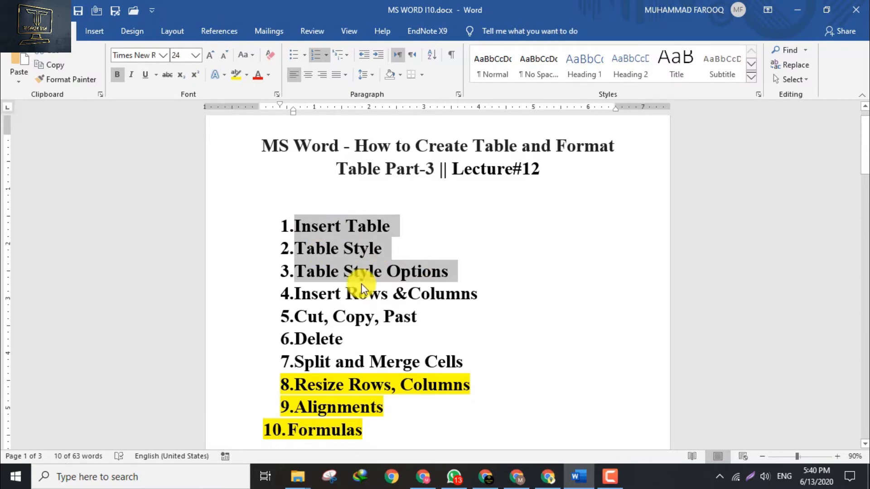
{"action": "left_click", "coordinate": [368, 293]}
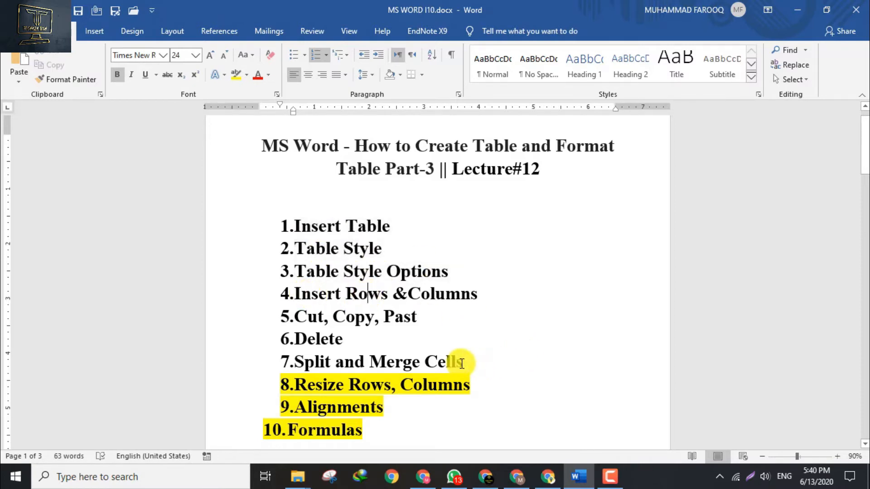
{"action": "left_click_drag", "start_coordinate": [865, 165], "coordinate": [866, 148]}
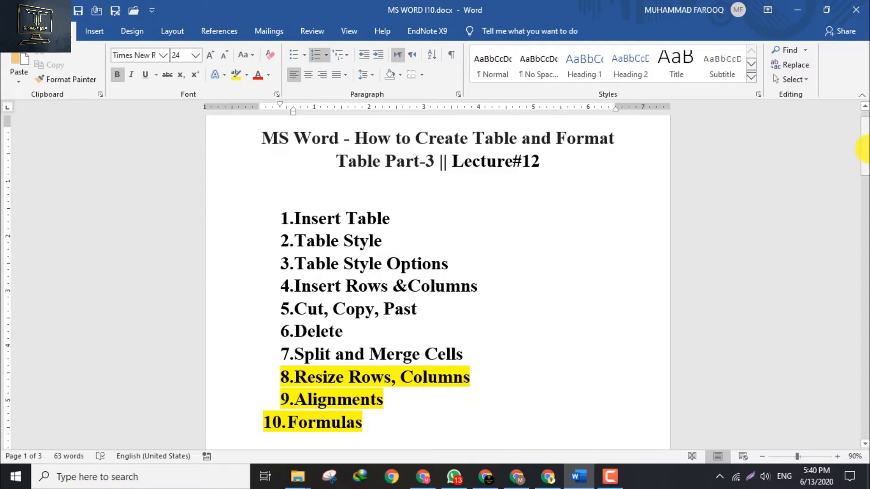
- Set the height of the 0A1 row in the employee table on page 2 to 1 inch
{"action": "left_click_drag", "start_coordinate": [866, 149], "coordinate": [865, 281]}
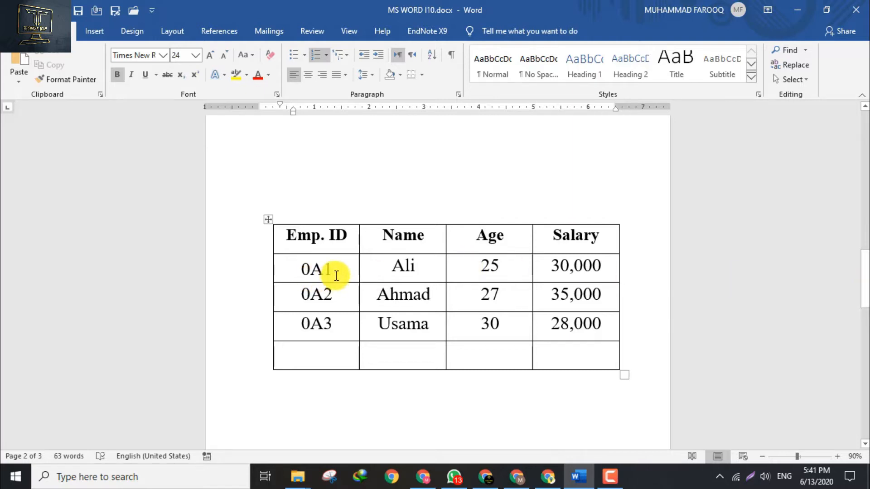
{"action": "left_click", "coordinate": [335, 274]}
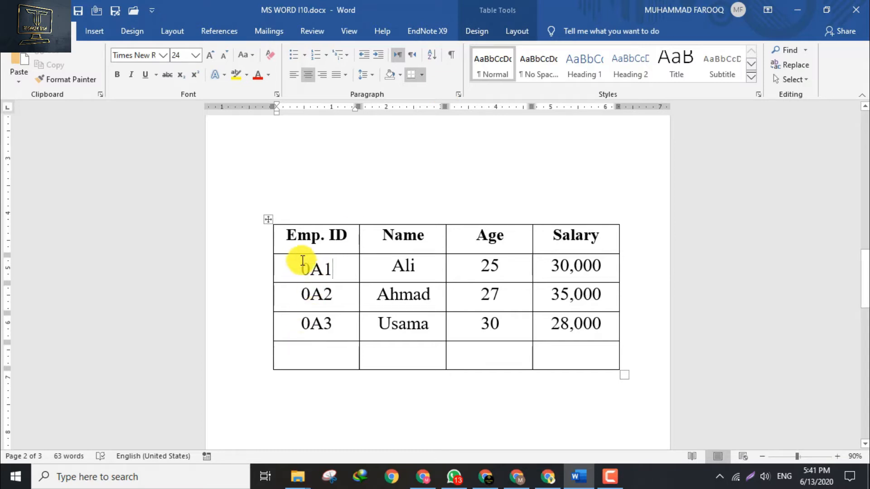
{"action": "left_click", "coordinate": [518, 31]}
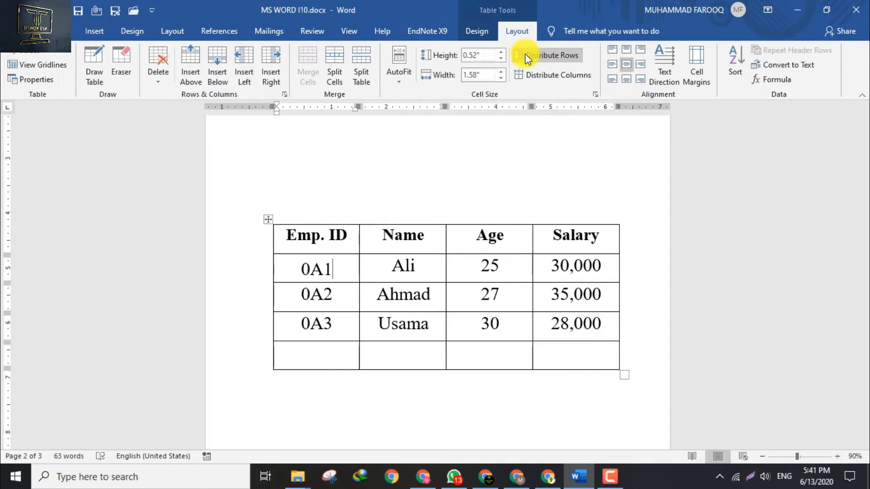
{"action": "left_click", "coordinate": [499, 51]}
{"action": "left_click", "coordinate": [498, 51]}
{"action": "left_click", "coordinate": [499, 51]}
{"action": "left_click", "coordinate": [498, 51]}
{"action": "left_click", "coordinate": [498, 51]}
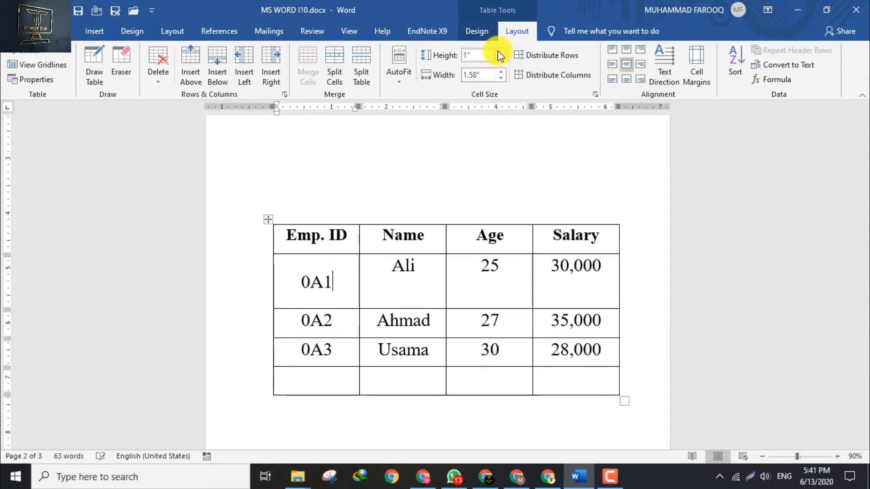
- Widen the Emp. ID column of the employee table to 2.4 inches
{"action": "left_click", "coordinate": [502, 72]}
{"action": "left_click", "coordinate": [502, 71]}
{"action": "left_click", "coordinate": [502, 72]}
{"action": "left_click", "coordinate": [502, 72]}
{"action": "left_click", "coordinate": [502, 71]}
{"action": "left_click", "coordinate": [502, 71]}
{"action": "left_click", "coordinate": [501, 72]}
{"action": "left_click", "coordinate": [502, 71]}
{"action": "left_click", "coordinate": [502, 71]}
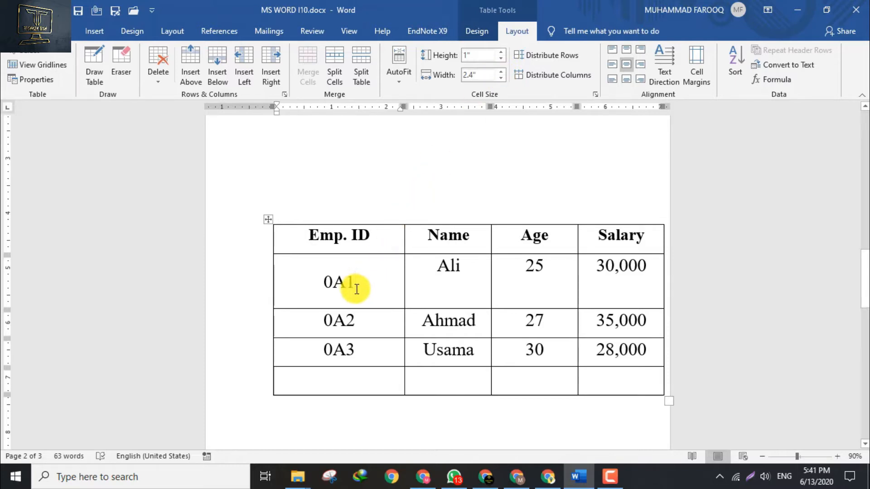
- Set the 0A1 row's height to 1.1 inches and the Emp. ID column's width to 2.5 inches
{"action": "left_click_drag", "start_coordinate": [356, 289], "coordinate": [304, 283]}
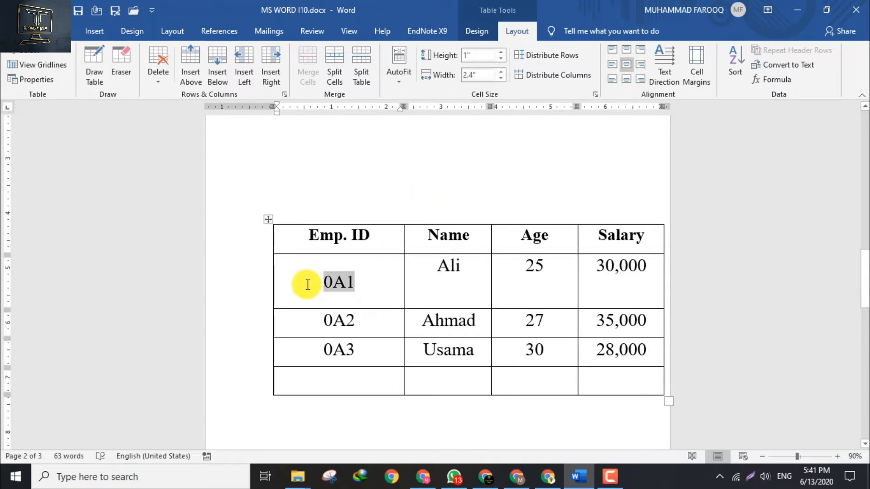
{"action": "left_click", "coordinate": [375, 286]}
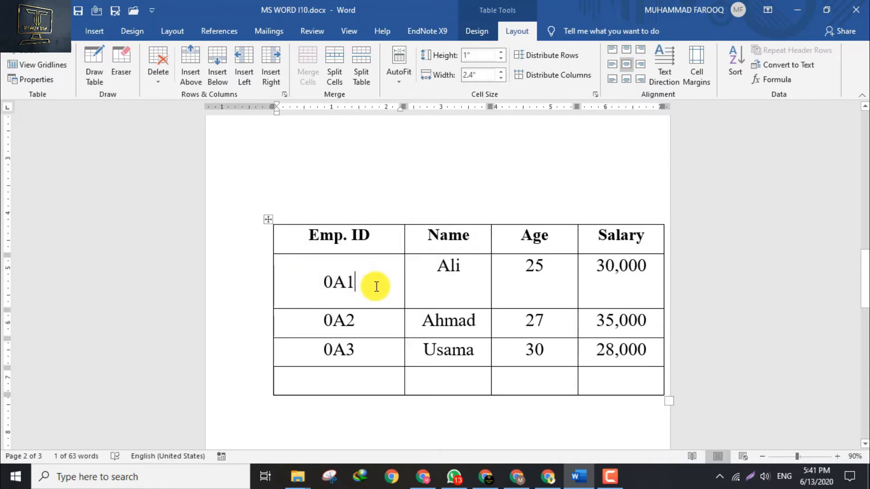
{"action": "left_click", "coordinate": [502, 53]}
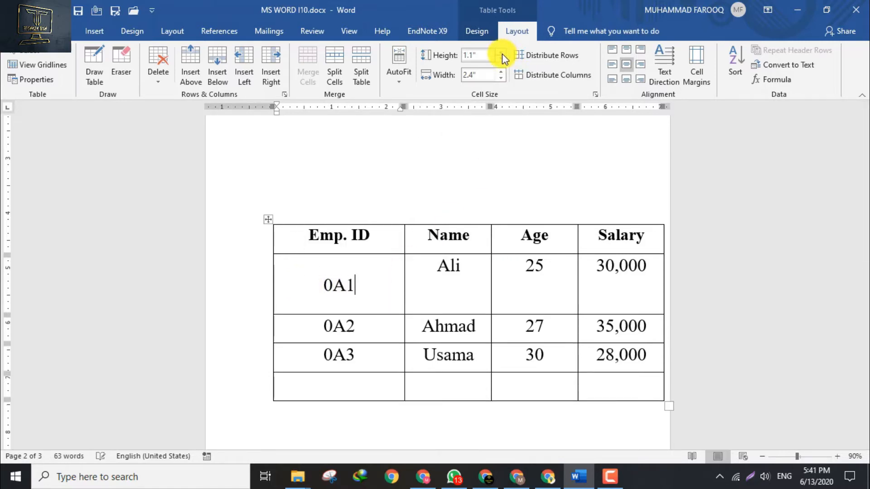
{"action": "left_click", "coordinate": [501, 77]}
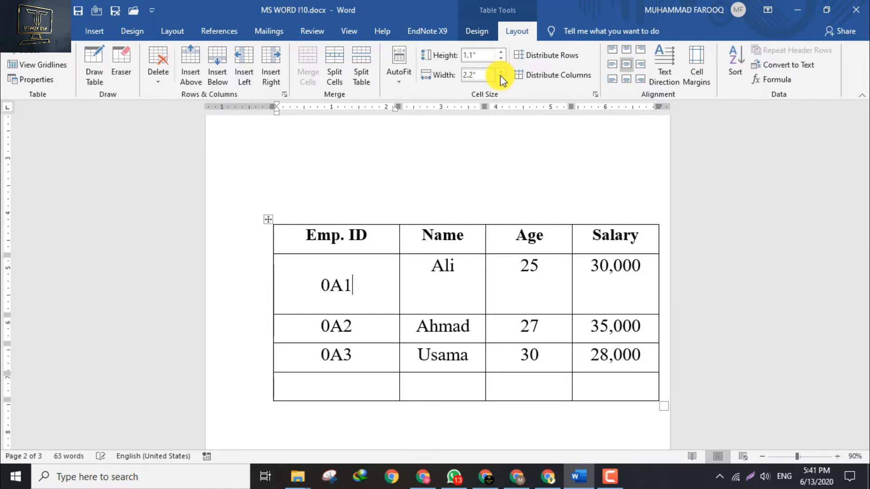
{"action": "left_click", "coordinate": [500, 77]}
{"action": "left_click", "coordinate": [500, 72]}
{"action": "left_click", "coordinate": [501, 71]}
{"action": "left_click", "coordinate": [501, 72]}
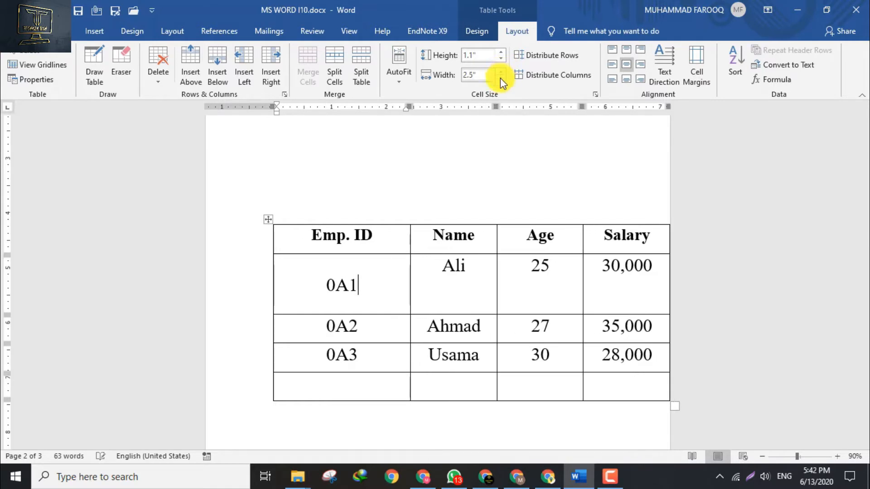
- Narrow the Emp. ID column to a width of 1.2 inches
{"action": "left_click", "coordinate": [501, 78]}
{"action": "left_click", "coordinate": [500, 77]}
{"action": "left_click", "coordinate": [501, 77]}
{"action": "left_click", "coordinate": [501, 77]}
{"action": "left_click", "coordinate": [500, 77]}
{"action": "left_click", "coordinate": [500, 77]}
{"action": "left_click", "coordinate": [500, 77]}
{"action": "left_click", "coordinate": [500, 77]}
{"action": "left_click", "coordinate": [500, 77]}
{"action": "left_click", "coordinate": [500, 77]}
{"action": "left_click", "coordinate": [500, 77]}
{"action": "left_click", "coordinate": [500, 77]}
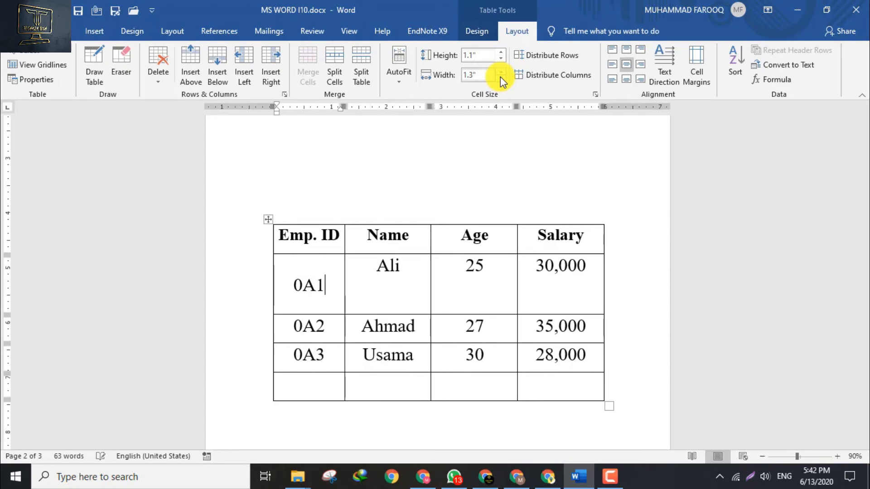
{"action": "left_click", "coordinate": [500, 77]}
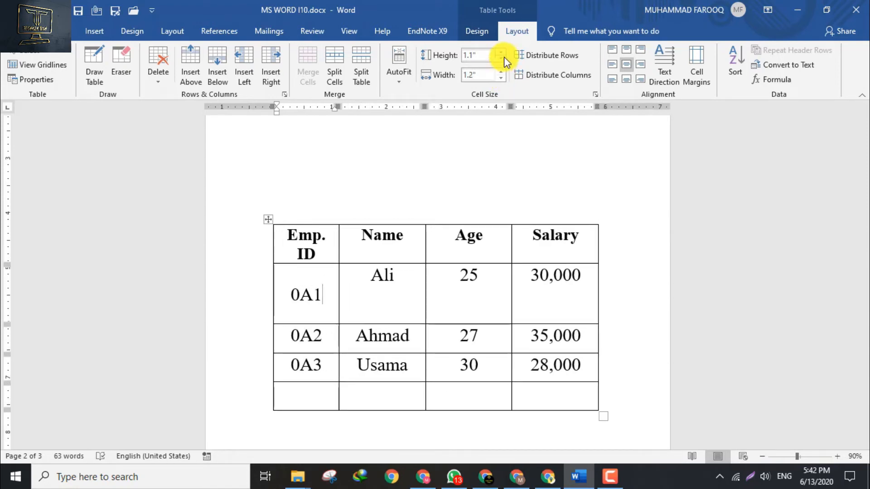
- Reduce the height of the 0A1 row to 0.5 inches
{"action": "left_click", "coordinate": [503, 58]}
{"action": "left_click", "coordinate": [502, 58]}
{"action": "left_click", "coordinate": [503, 58]}
{"action": "left_click", "coordinate": [502, 57]}
{"action": "left_click", "coordinate": [502, 57]}
{"action": "left_click", "coordinate": [503, 58]}
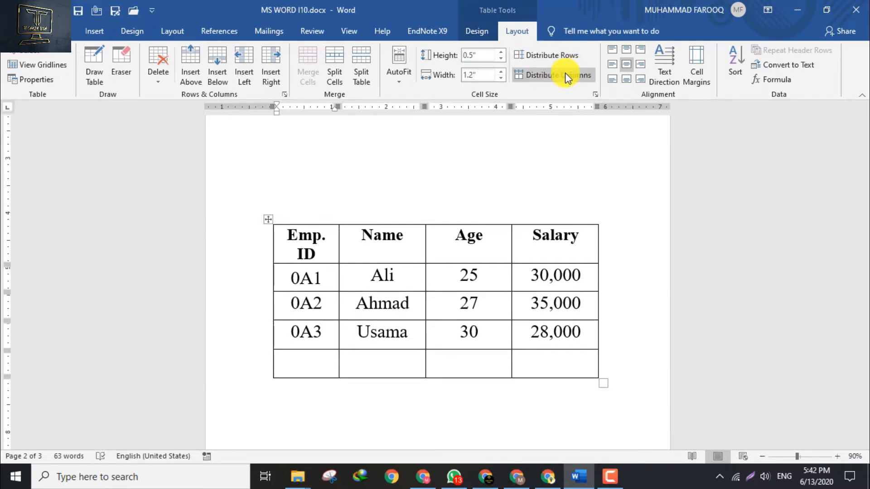
- Distribute the table's rows and columns evenly so they share equal heights and widths
{"action": "left_click", "coordinate": [537, 61]}
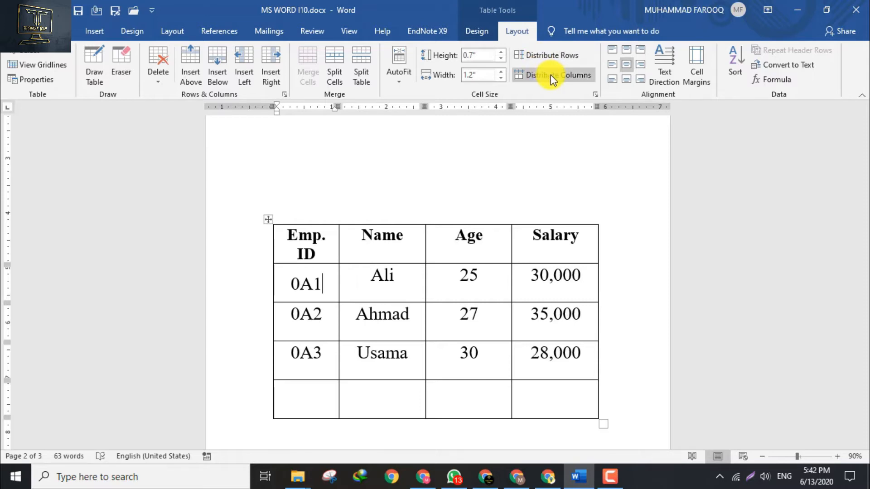
{"action": "left_click", "coordinate": [550, 75]}
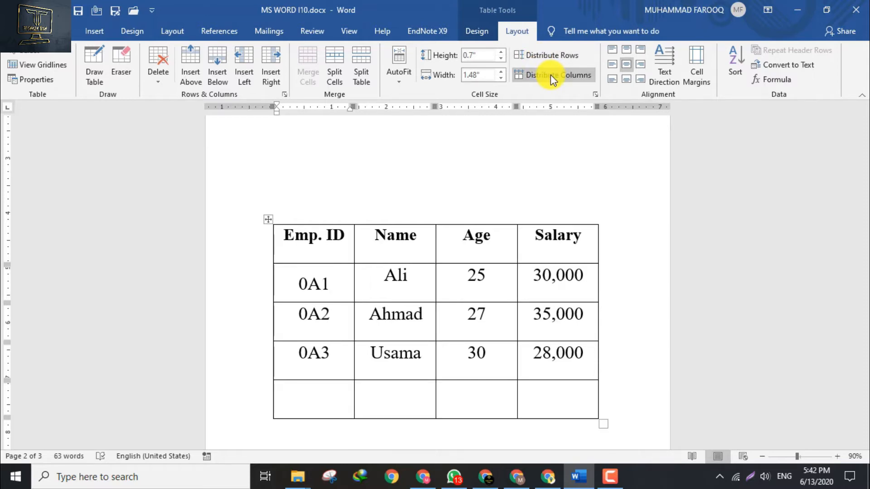
{"action": "left_click", "coordinate": [398, 66]}
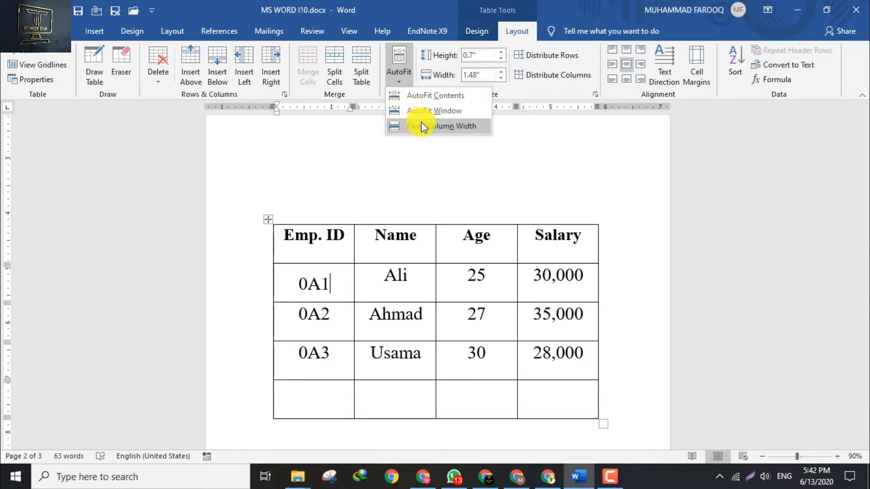
{"action": "left_click", "coordinate": [512, 97]}
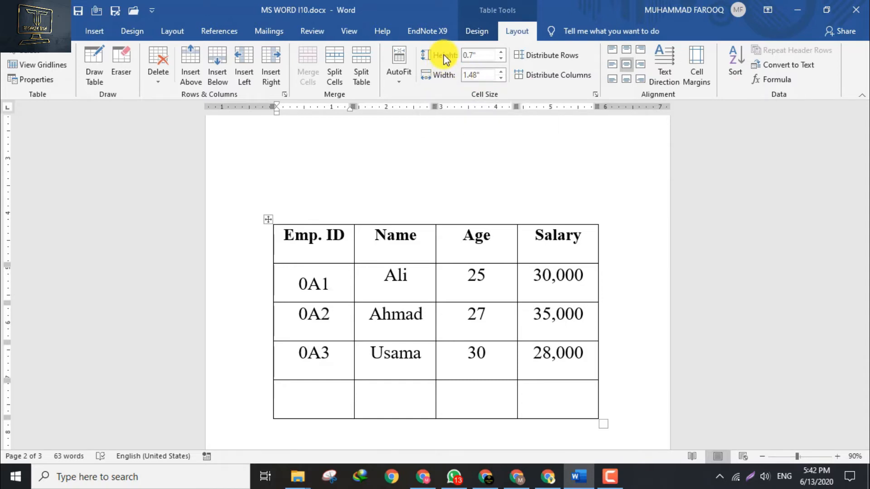
{"action": "left_click", "coordinate": [398, 80]}
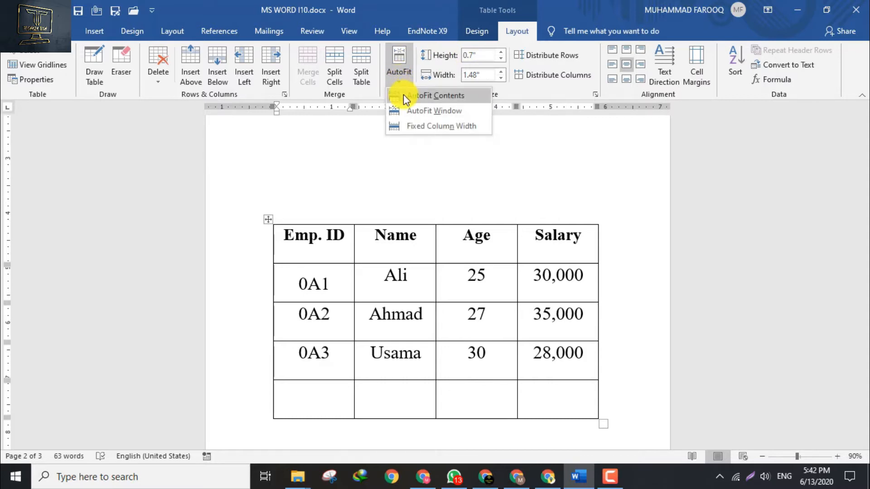
{"action": "left_click", "coordinate": [298, 284]}
{"action": "left_click_drag", "start_coordinate": [299, 284], "coordinate": [346, 284]}
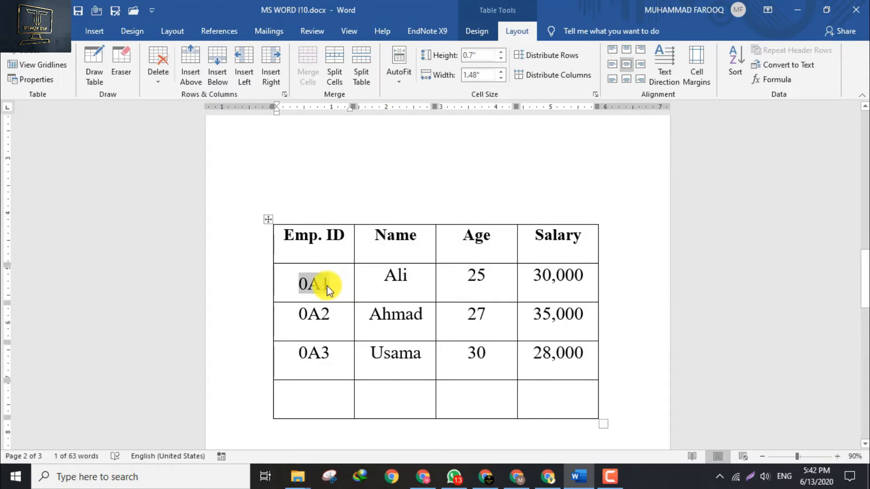
{"action": "left_click", "coordinate": [328, 286]}
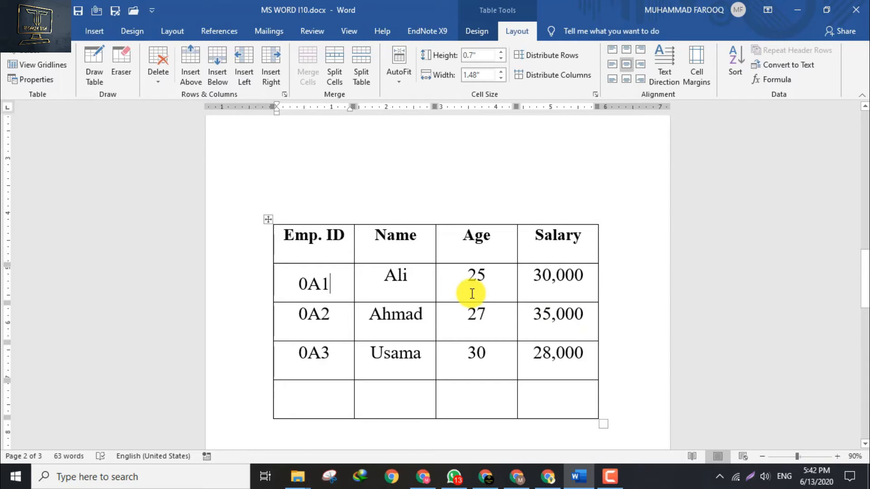
- Try top-left, bottom-right and bottom-left alignment on the Name cell of the 0A1 row, ending with centre alignment
{"action": "mouse_move", "coordinate": [381, 277]}
{"action": "left_mouse_down"}
{"action": "mouse_move", "coordinate": [413, 277]}
{"action": "mouse_move", "coordinate": [389, 276]}
{"action": "left_mouse_up"}
{"action": "left_click", "coordinate": [414, 278]}
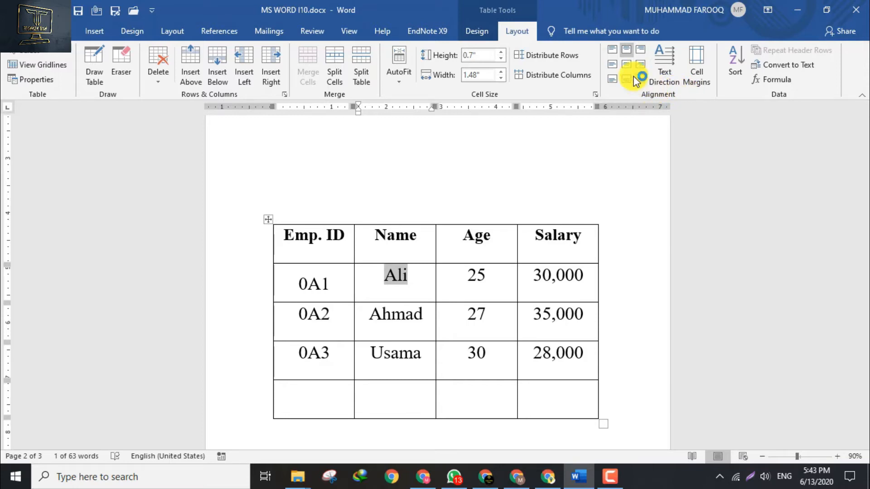
{"action": "left_click", "coordinate": [611, 51]}
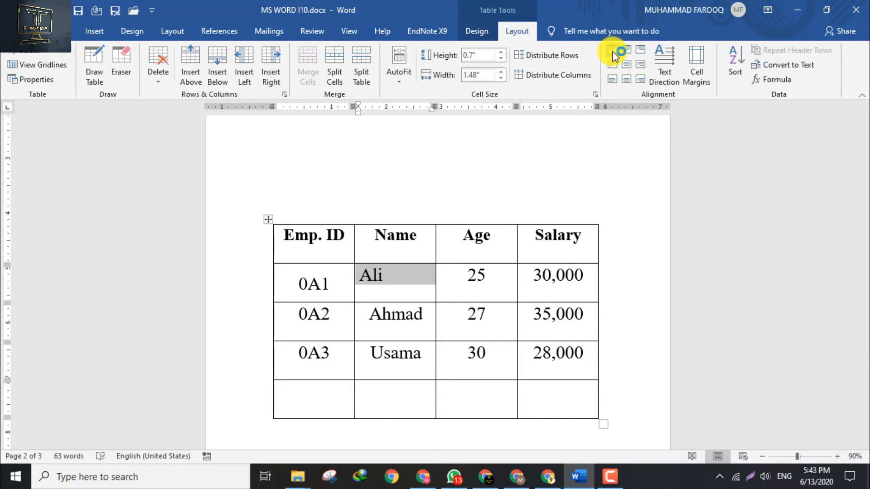
{"action": "left_click", "coordinate": [640, 80]}
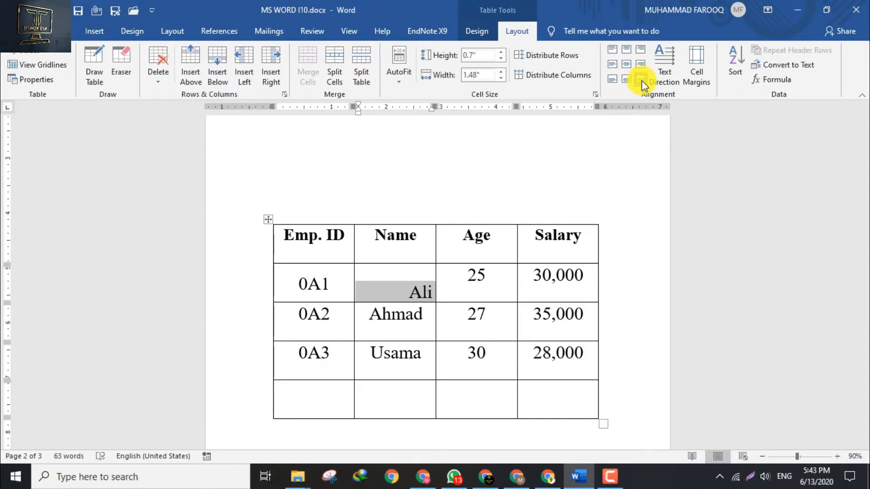
{"action": "left_click", "coordinate": [611, 79]}
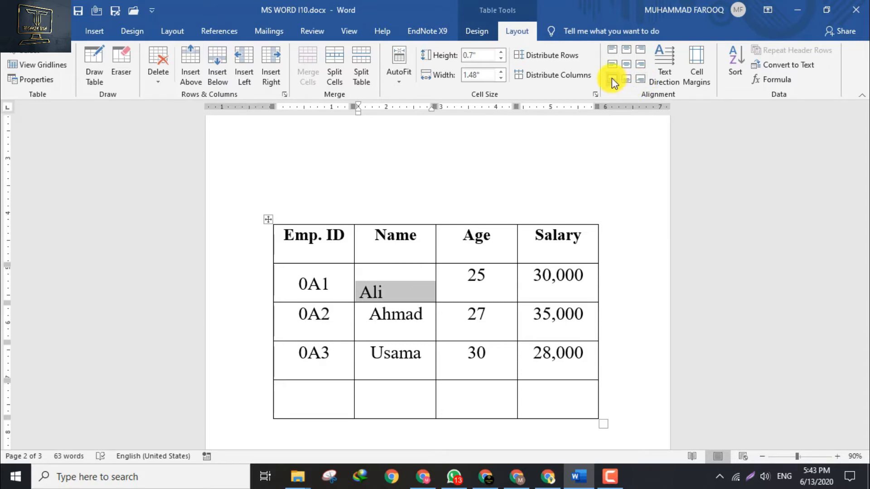
{"action": "left_click", "coordinate": [626, 63]}
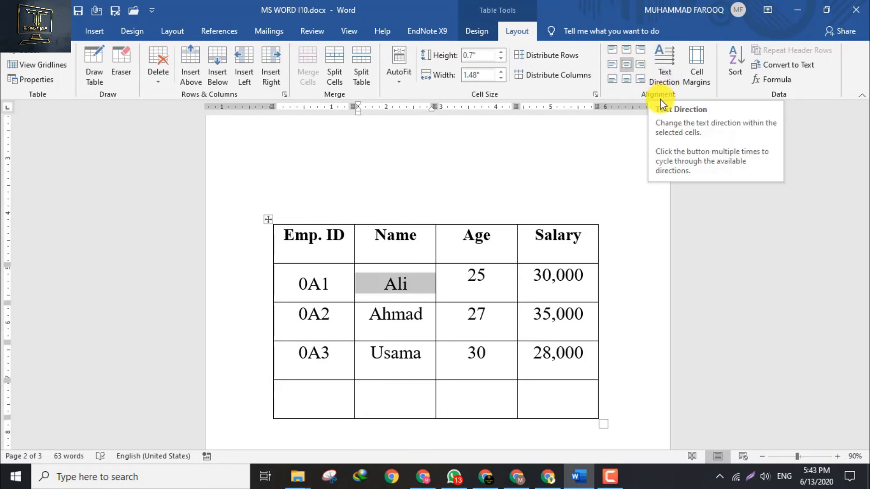
- Cycle the text direction of the 0A1 row's Name cell back to horizontal, and align its text centre right
{"action": "left_click", "coordinate": [665, 66]}
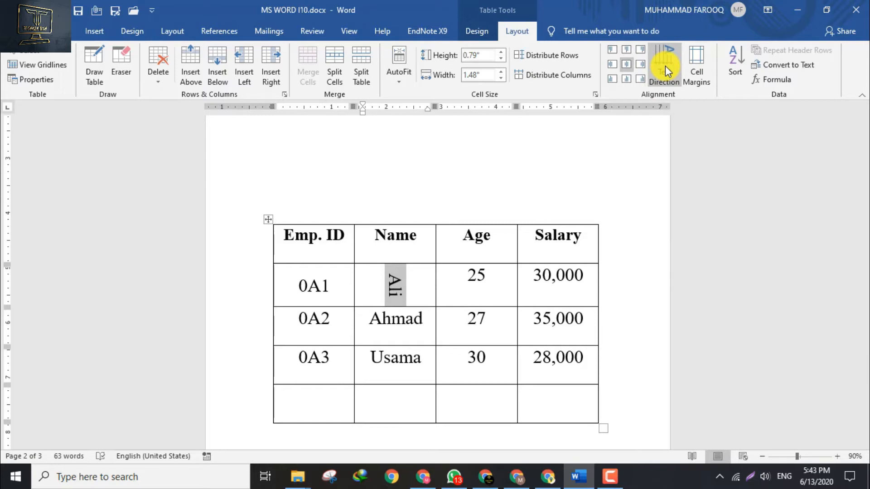
{"action": "left_click", "coordinate": [665, 63]}
{"action": "left_click", "coordinate": [665, 61]}
{"action": "left_click", "coordinate": [665, 62]}
{"action": "left_click", "coordinate": [665, 62]}
{"action": "left_click", "coordinate": [665, 61]}
{"action": "left_click", "coordinate": [665, 61]}
{"action": "left_click", "coordinate": [665, 61]}
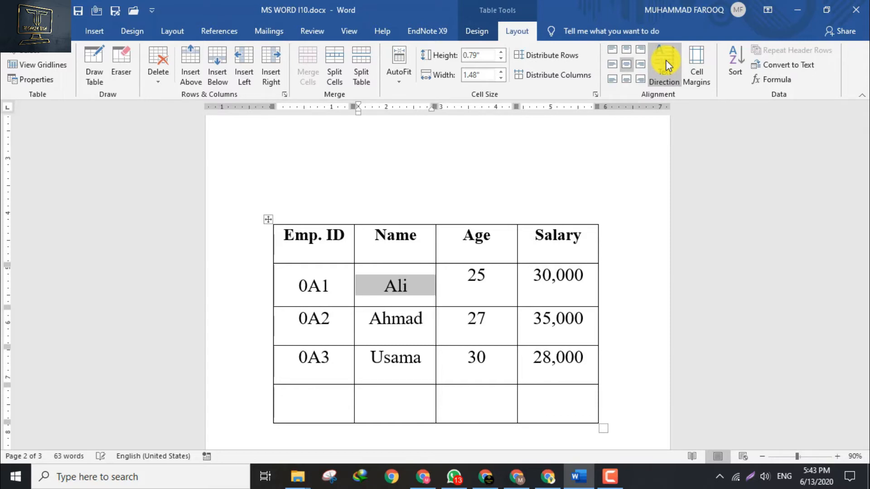
{"action": "left_click", "coordinate": [640, 65]}
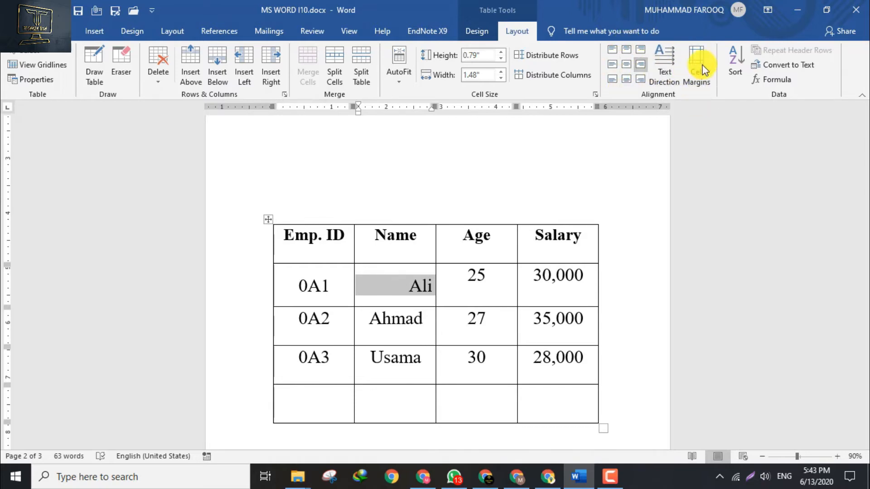
- Try default cell margins of 0.05 inches at the top and 0.02 inches at the bottom for the table, and undo them
{"action": "left_click", "coordinate": [703, 53]}
{"action": "left_click", "coordinate": [431, 186]}
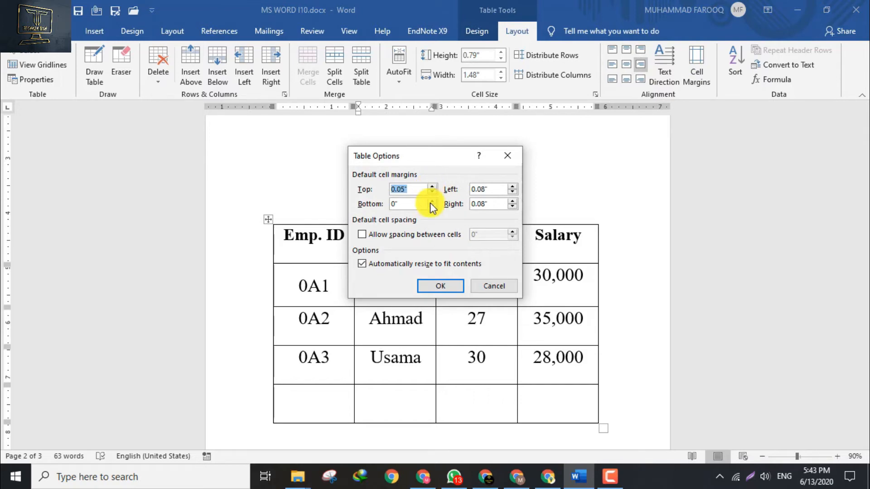
{"action": "left_click", "coordinate": [431, 202]}
{"action": "left_click", "coordinate": [431, 202]}
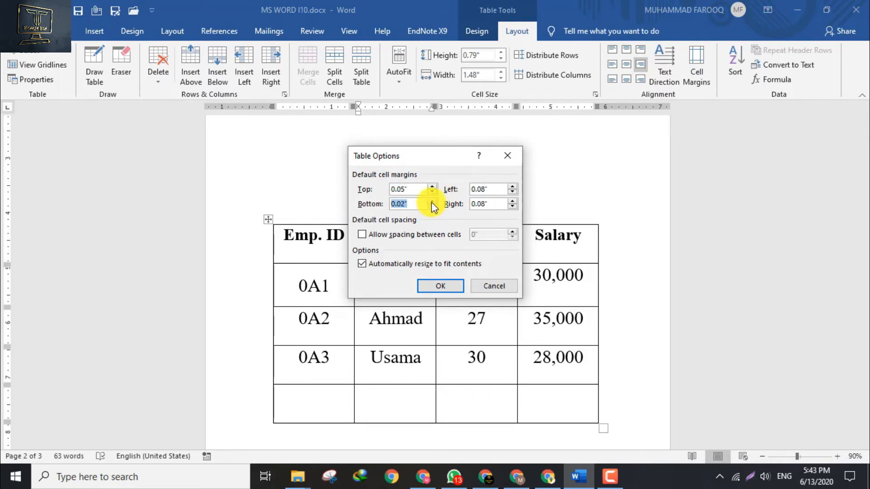
{"action": "left_click", "coordinate": [436, 289]}
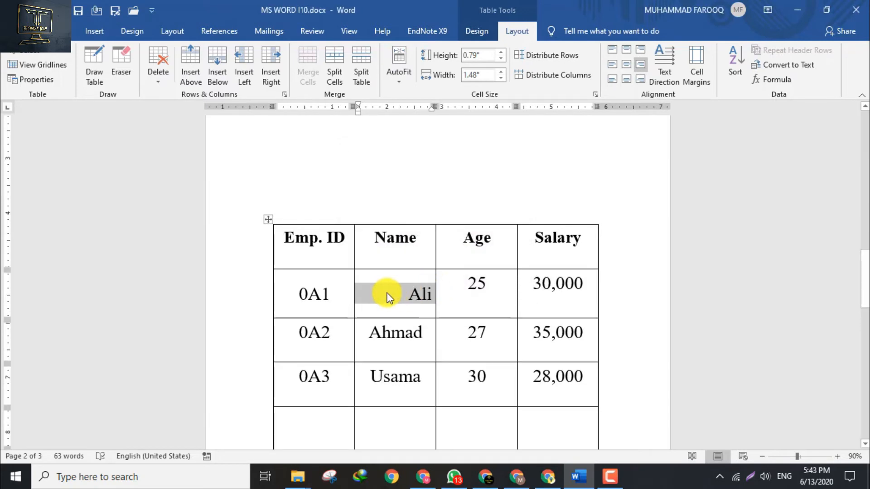
{"action": "key", "text": "ctrl+z"}
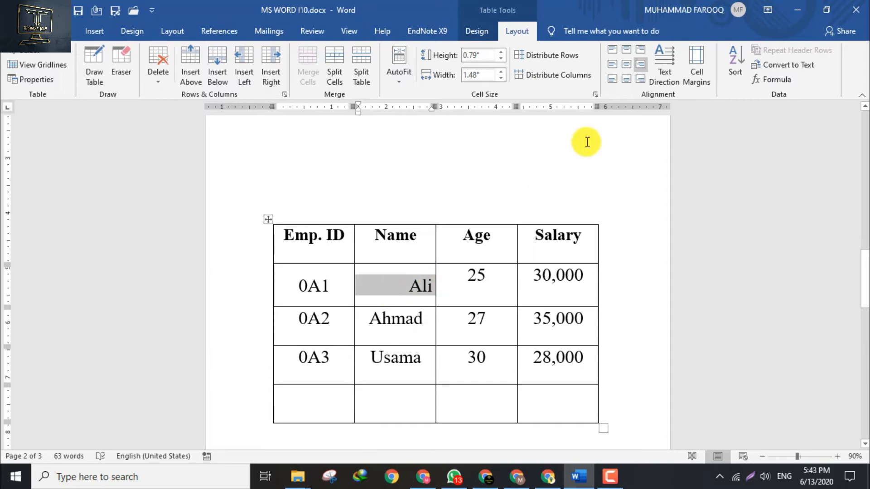
- Centre the text both horizontally and vertically in the 0A1, 0A2 and 0A3 rows
{"action": "left_click", "coordinate": [626, 64]}
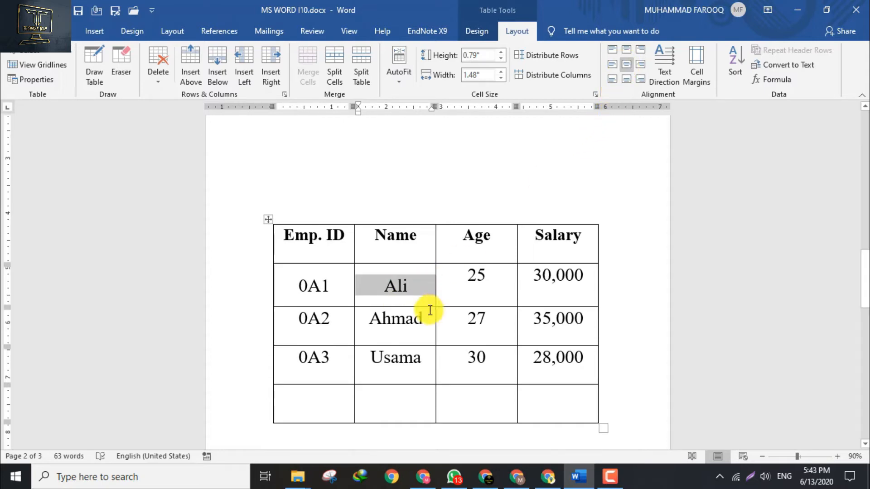
{"action": "left_click", "coordinate": [267, 282]}
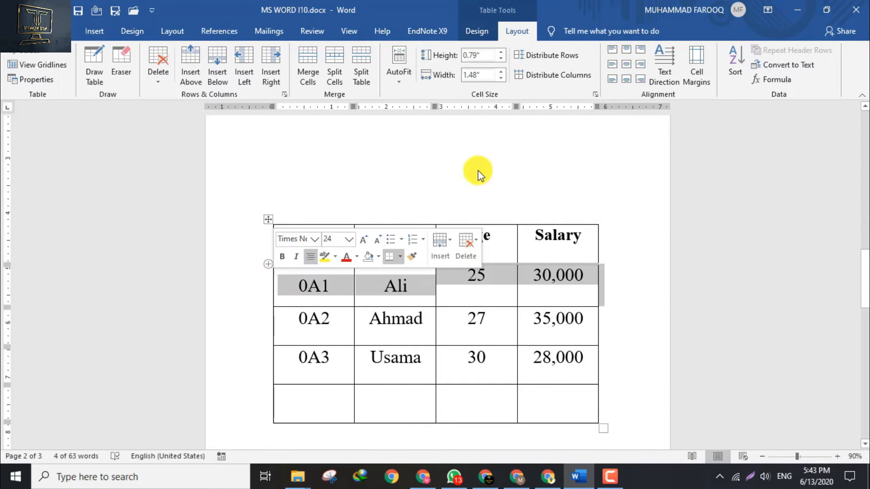
{"action": "left_click", "coordinate": [626, 64]}
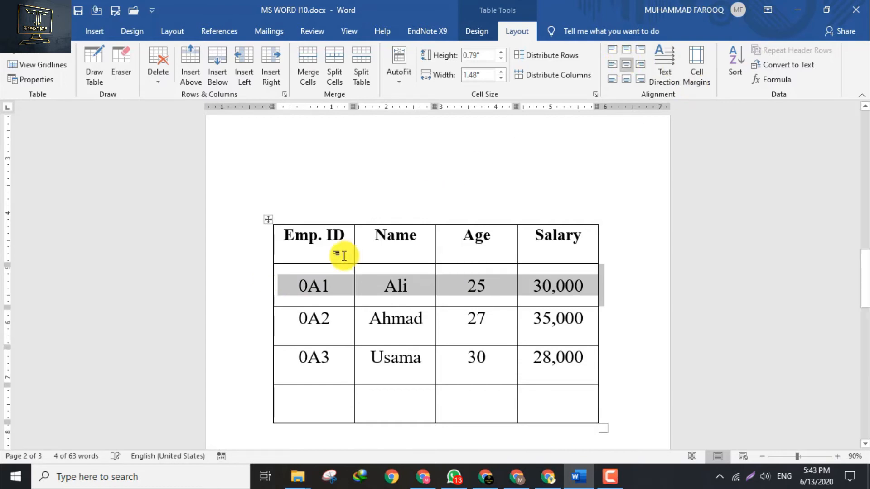
{"action": "left_click", "coordinate": [252, 338]}
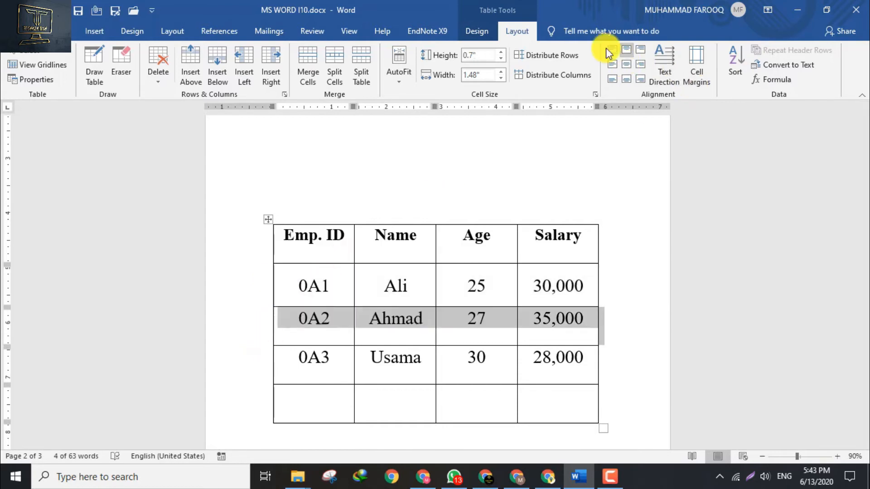
{"action": "left_click", "coordinate": [628, 68]}
{"action": "left_click", "coordinate": [258, 361]}
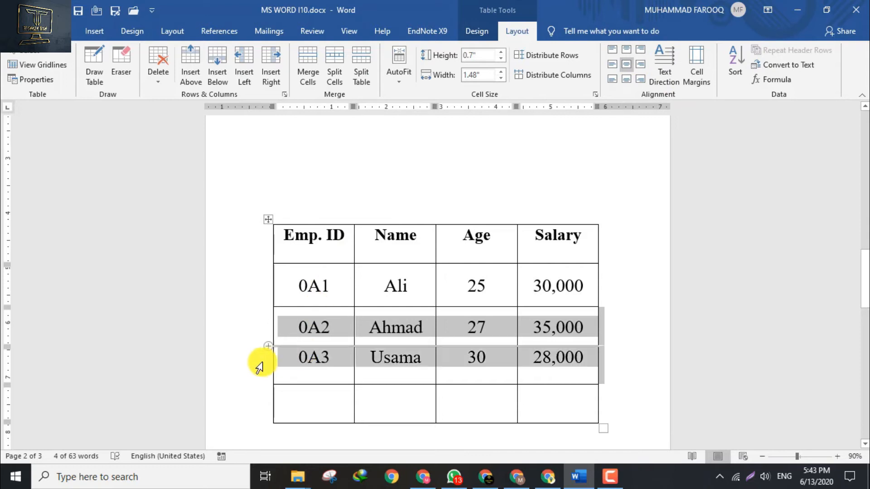
{"action": "left_click", "coordinate": [627, 65]}
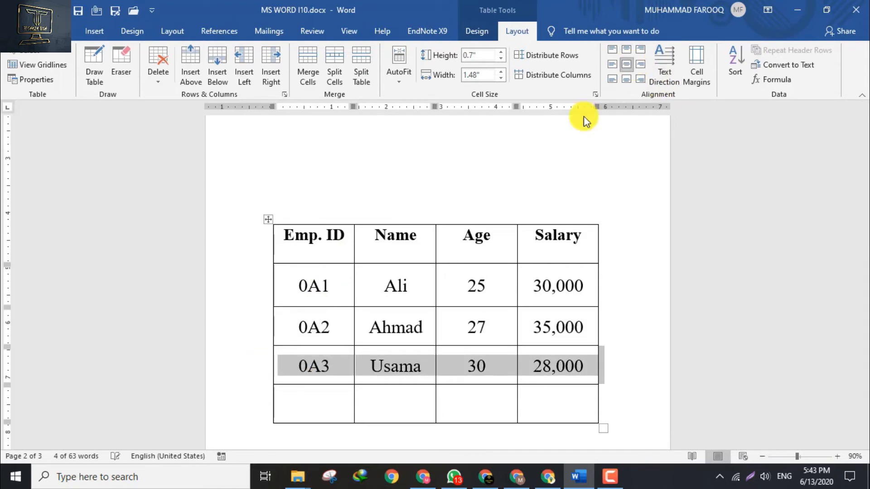
- Centre the Emp. ID, Name, Age and Salary columns horizontally and vertically, including their header cells and the empty last row
{"action": "left_click", "coordinate": [309, 228]}
{"action": "left_click", "coordinate": [307, 223]}
{"action": "left_click", "coordinate": [516, 31]}
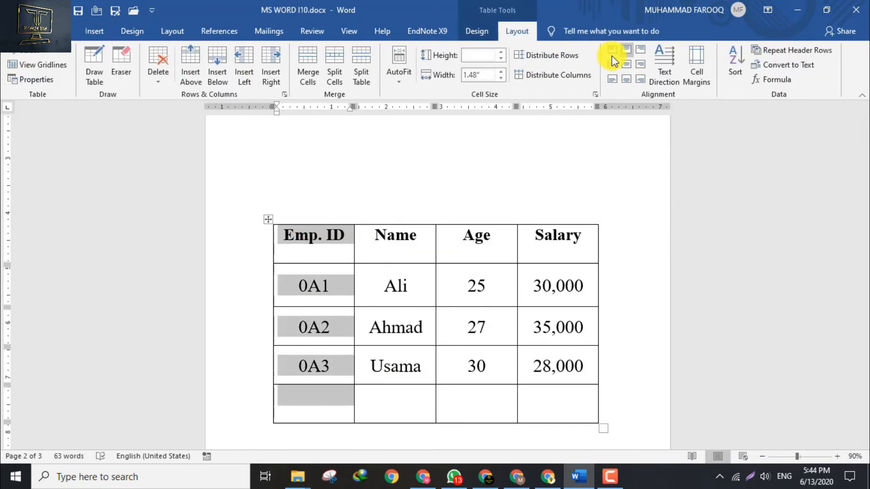
{"action": "left_click", "coordinate": [627, 64]}
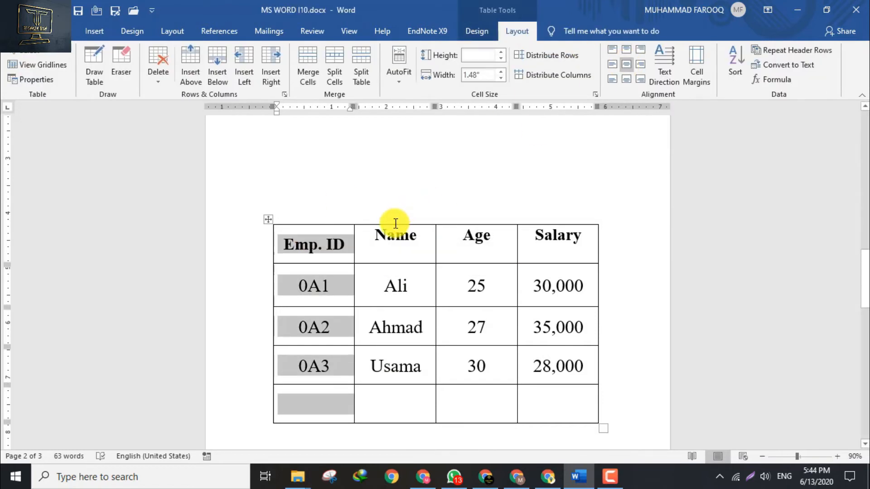
{"action": "left_click", "coordinate": [394, 222]}
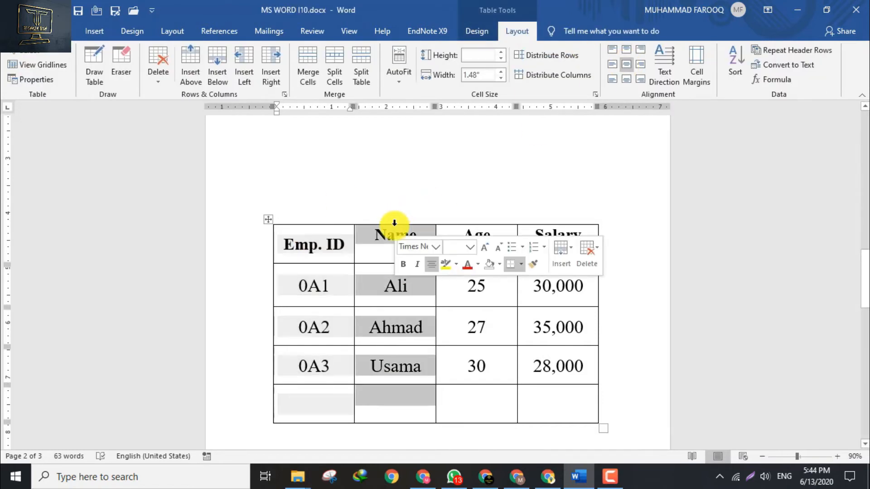
{"action": "left_click", "coordinate": [626, 64]}
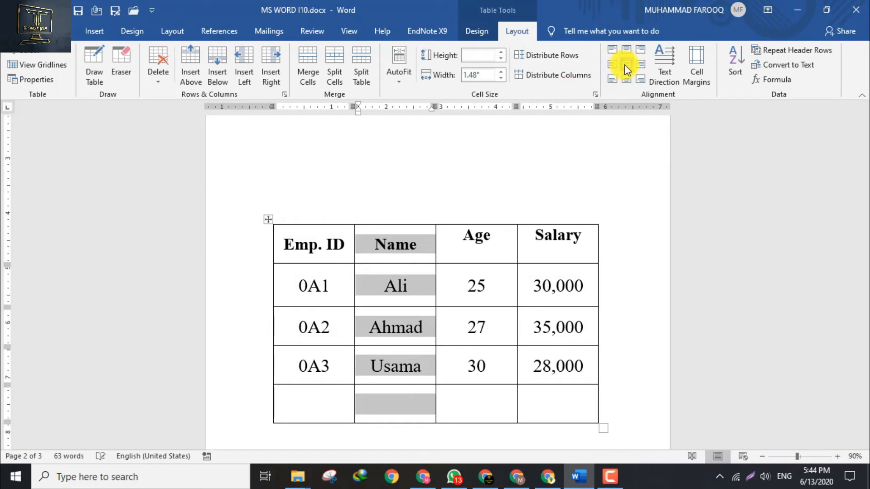
{"action": "left_click", "coordinate": [462, 222]}
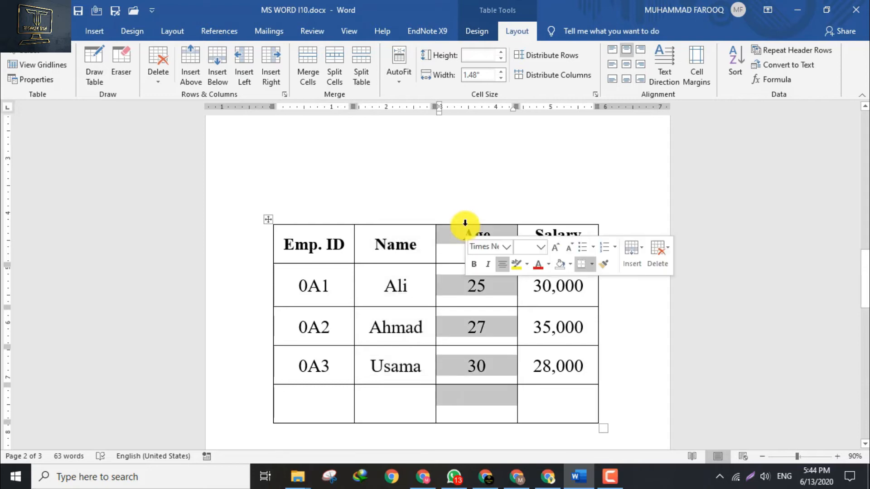
{"action": "left_click", "coordinate": [627, 68]}
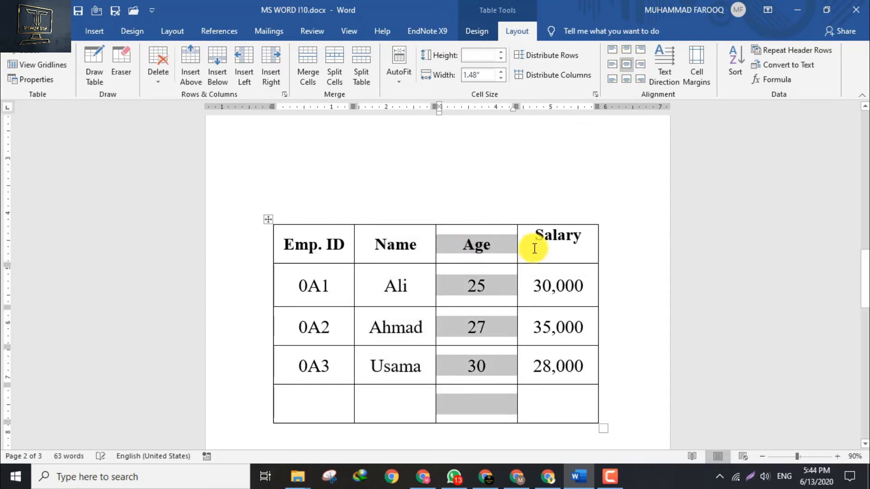
{"action": "left_click", "coordinate": [550, 221]}
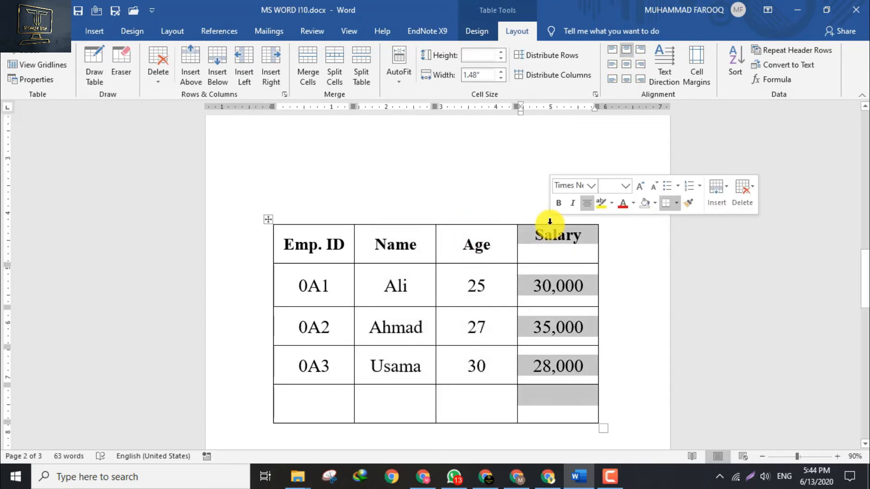
{"action": "left_click", "coordinate": [626, 64]}
{"action": "left_click", "coordinate": [320, 286]}
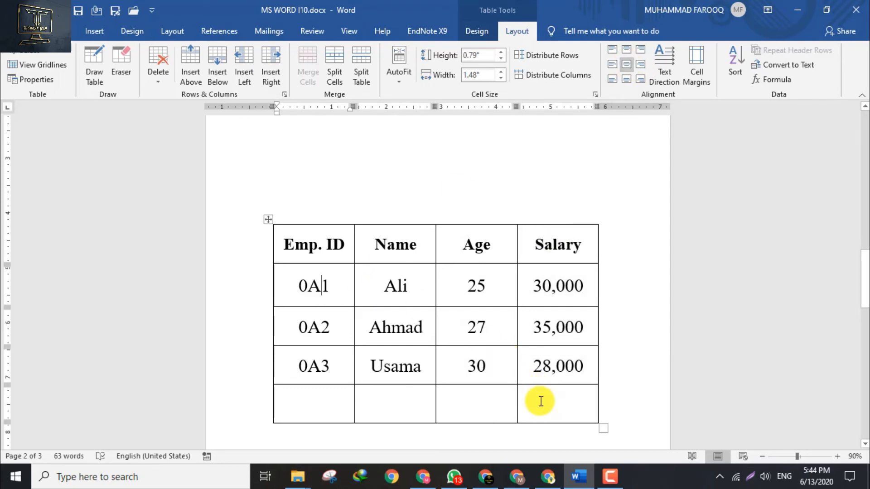
- Cycle the whole table's text direction through both vertical orientations and back to horizontal
{"action": "left_click", "coordinate": [267, 221]}
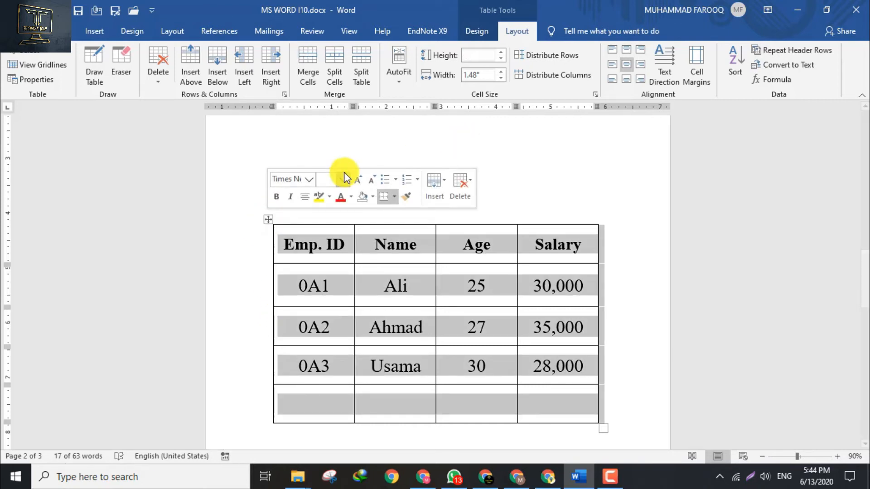
{"action": "left_click", "coordinate": [665, 70]}
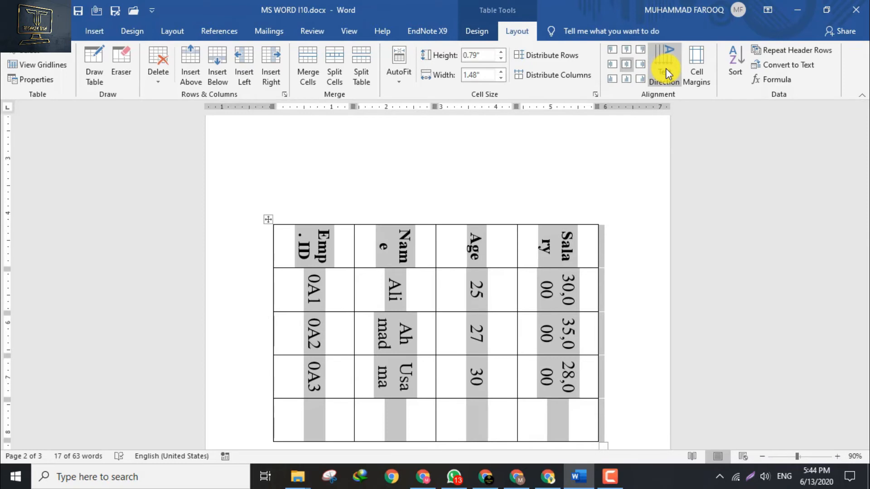
{"action": "left_click", "coordinate": [665, 70]}
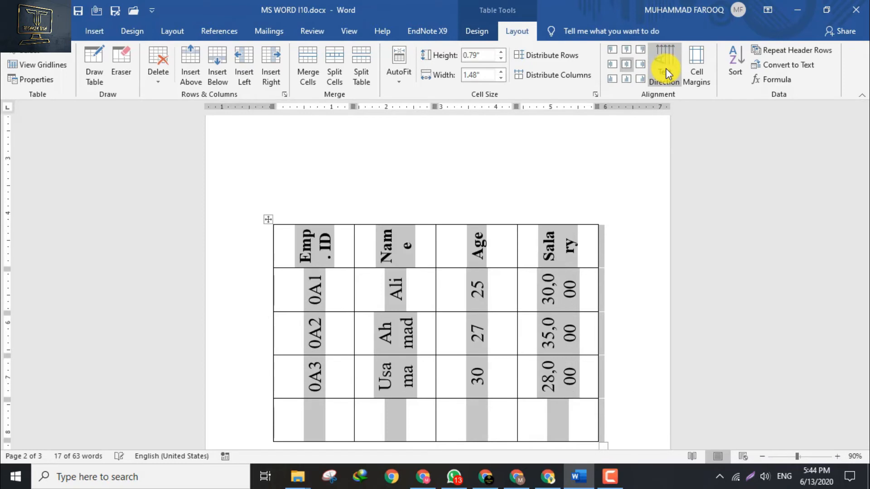
{"action": "left_click", "coordinate": [665, 73]}
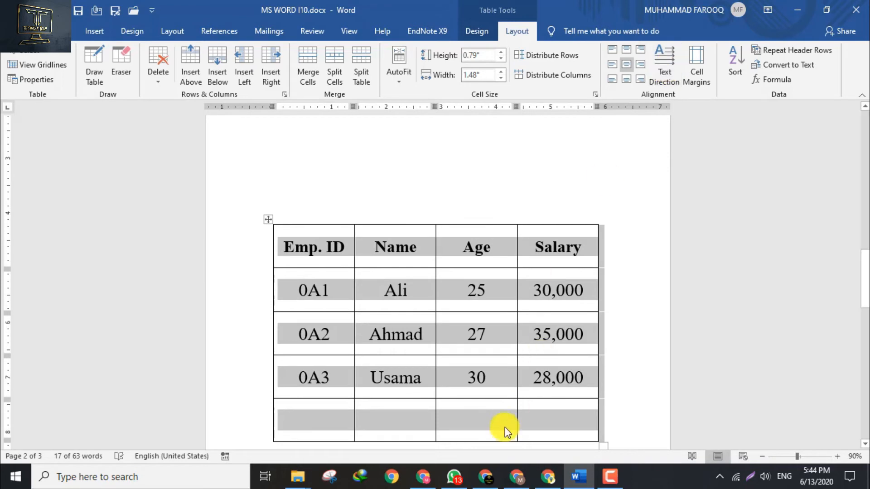
- Insert the formula =SUM(ABOVE) in the Salary column's empty last cell
{"action": "left_click", "coordinate": [543, 422]}
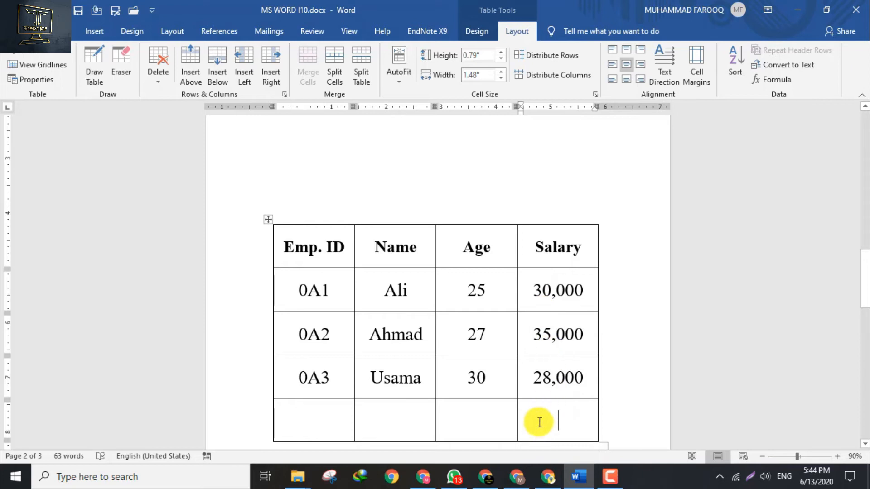
{"action": "left_click", "coordinate": [771, 83]}
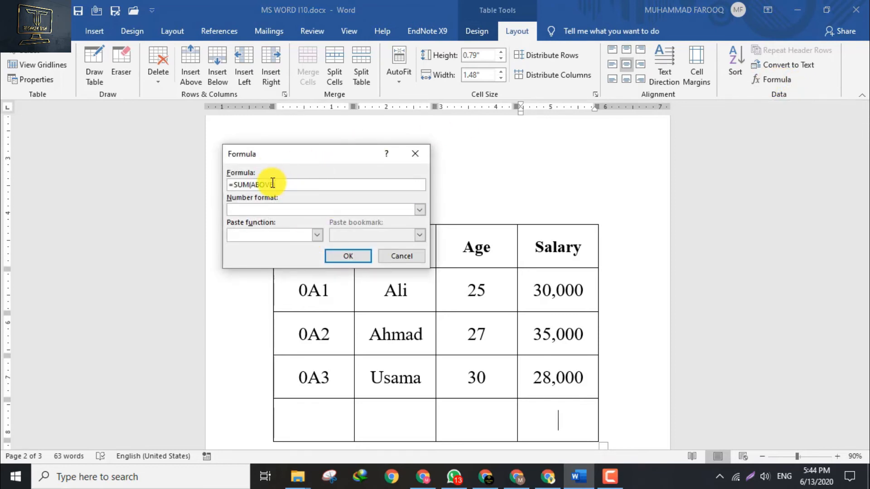
{"action": "mouse_move", "coordinate": [274, 184]}
{"action": "left_mouse_down"}
{"action": "mouse_move", "coordinate": [237, 184]}
{"action": "mouse_move", "coordinate": [285, 185]}
{"action": "left_mouse_up"}
{"action": "left_click", "coordinate": [353, 255]}
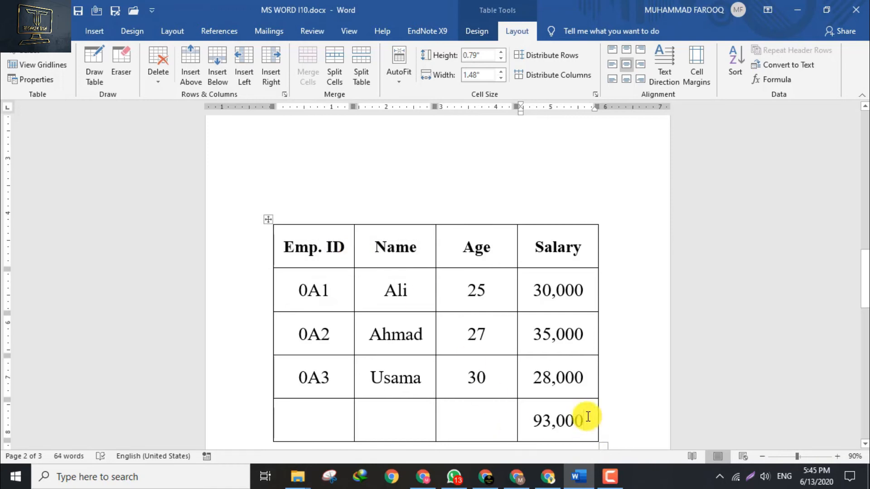
{"action": "left_click_drag", "start_coordinate": [588, 416], "coordinate": [540, 417]}
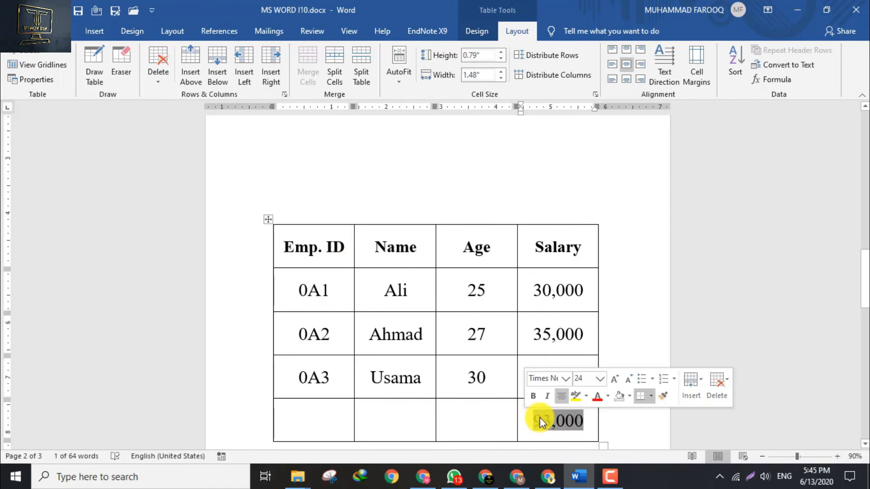
- Insert the formula =min(ABOVE) in the Age column's empty last cell
{"action": "left_click", "coordinate": [486, 418]}
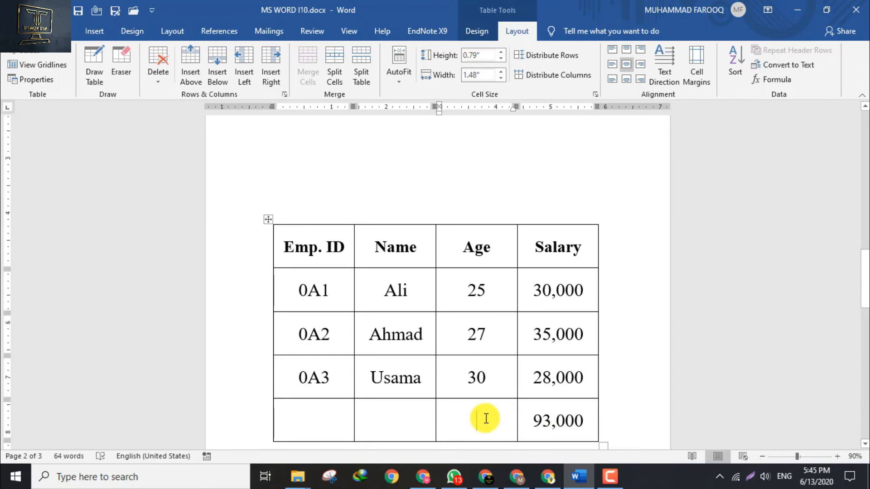
{"action": "left_click", "coordinate": [776, 79]}
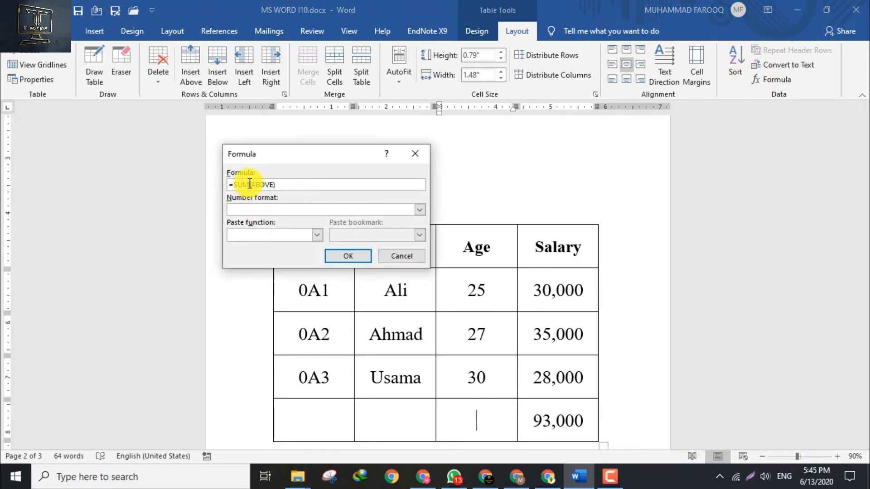
{"action": "key", "text": "BackSpace"}
{"action": "type", "text": "min"}
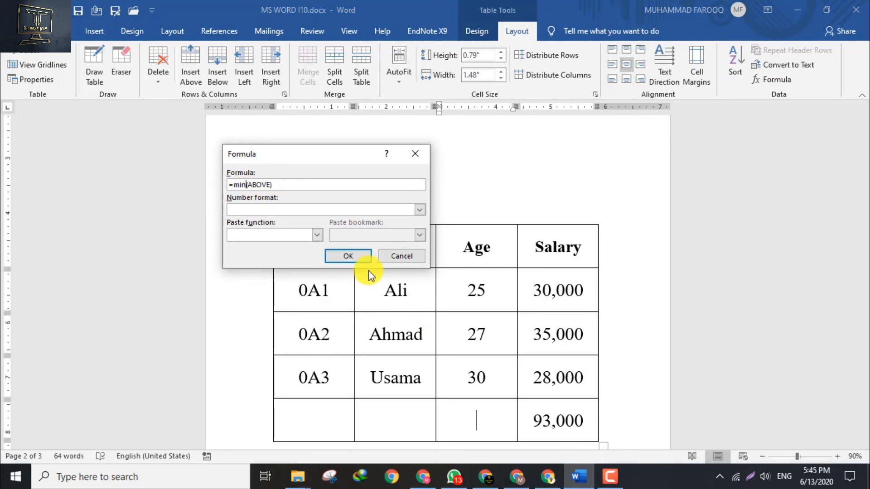
{"action": "left_click", "coordinate": [347, 255]}
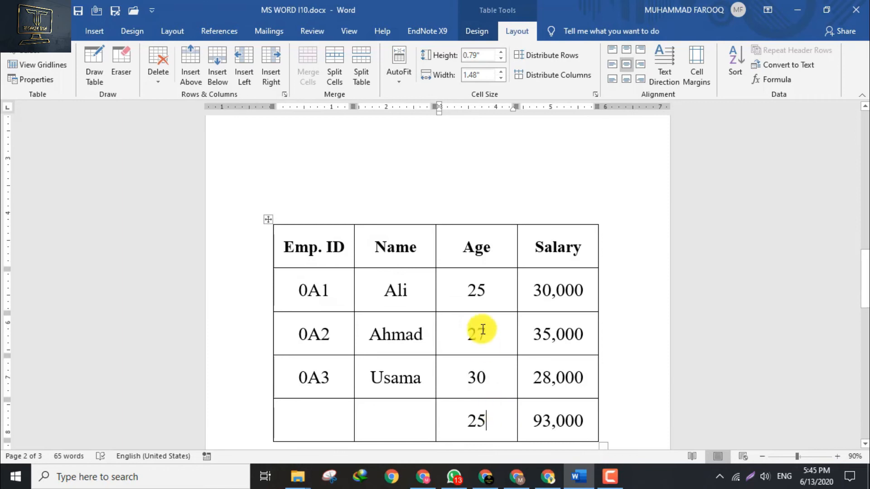
- Try the formula =max(ABOVE) in the Age column's last cell, and undo it
{"action": "left_click_drag", "start_coordinate": [501, 411], "coordinate": [456, 415]}
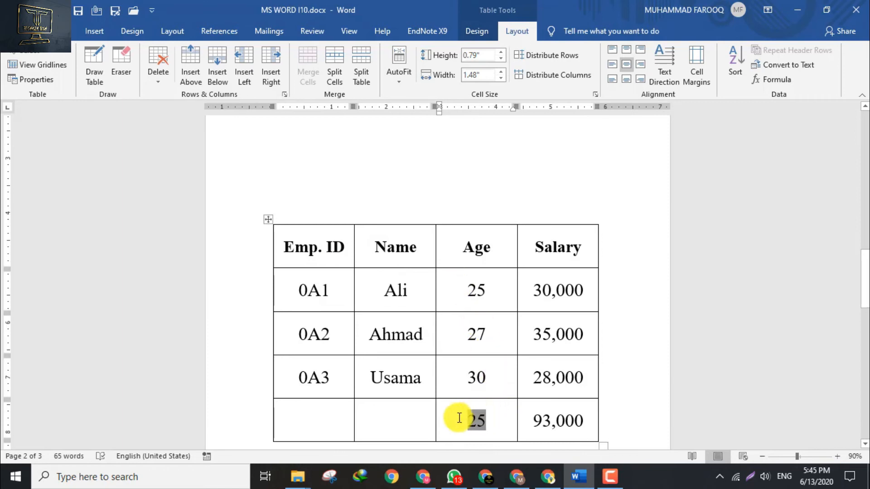
{"action": "left_click", "coordinate": [768, 80]}
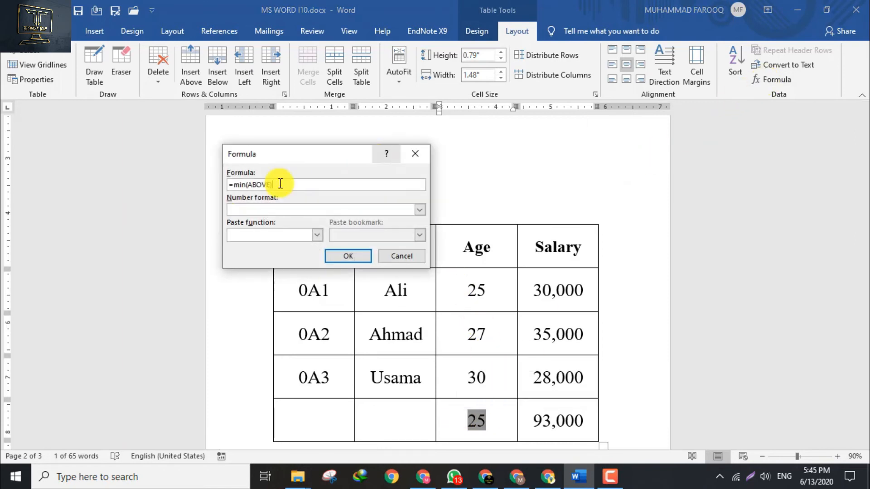
{"action": "key", "text": "BackSpace"}
{"action": "key", "text": "BackSpace"}
{"action": "key", "text": "BackSpace"}
{"action": "type", "text": "max"}
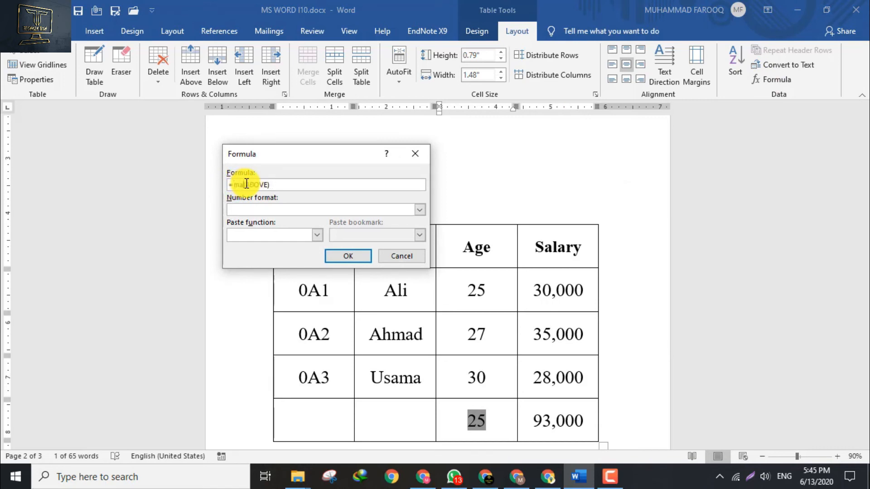
{"action": "left_click", "coordinate": [346, 255]}
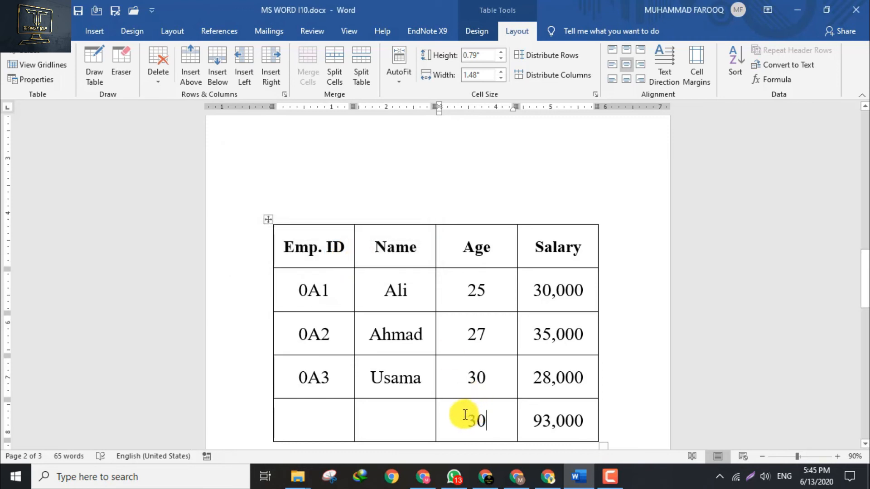
{"action": "key", "text": "ctrl+z"}
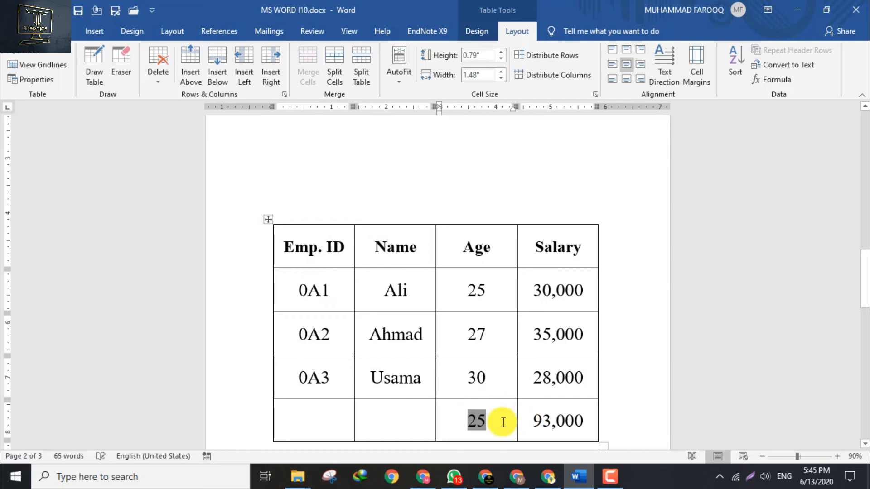
- Review the =min(ABOVE) formula in the Age column's last cell and accept it as it is
{"action": "left_click", "coordinate": [786, 82]}
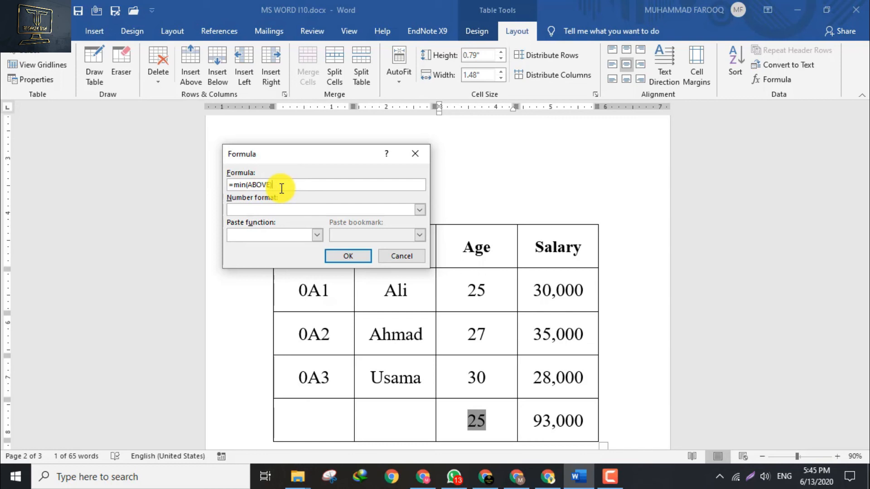
{"action": "double_click", "coordinate": [264, 188]}
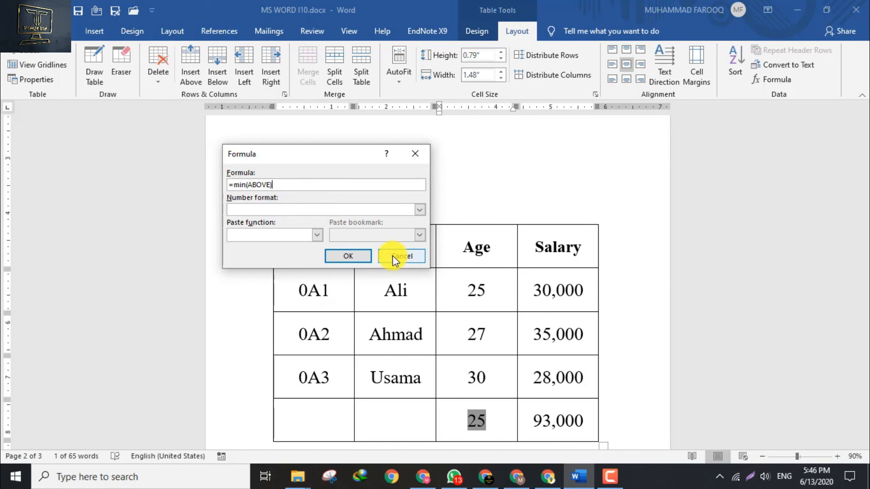
{"action": "left_click", "coordinate": [348, 255]}
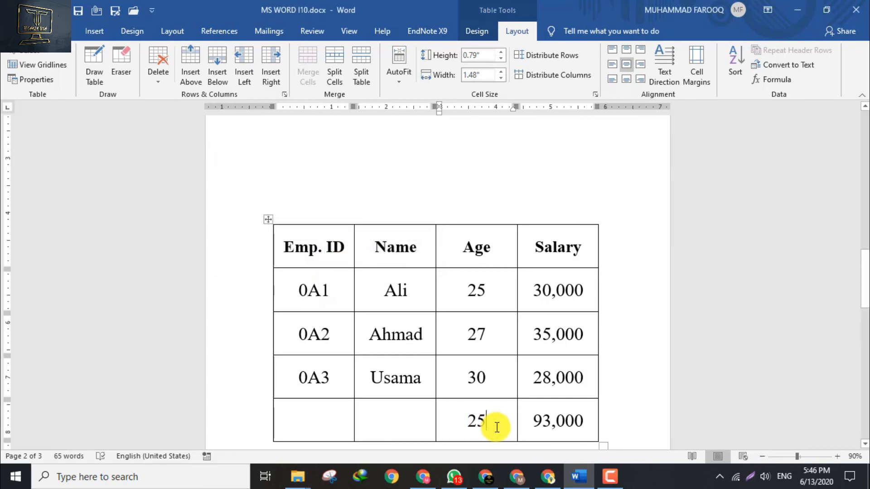
{"action": "left_click_drag", "start_coordinate": [865, 261], "coordinate": [864, 133]}
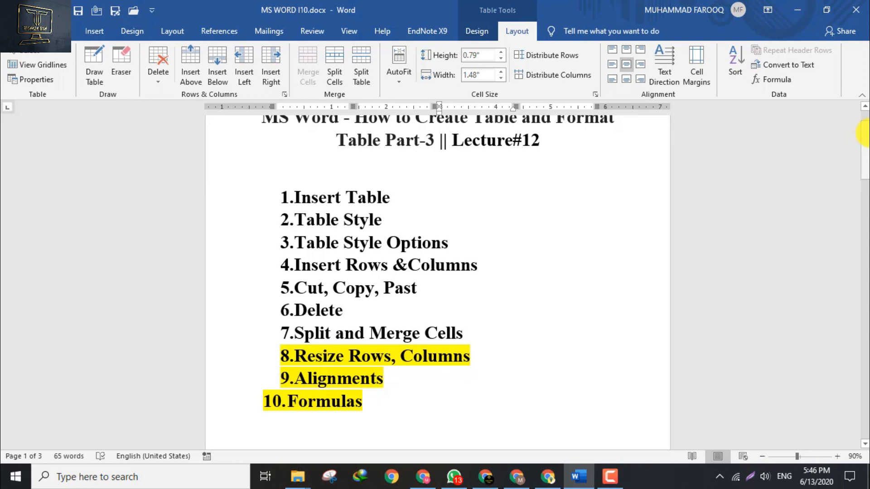
{"action": "left_click_drag", "start_coordinate": [864, 136], "coordinate": [865, 141]}
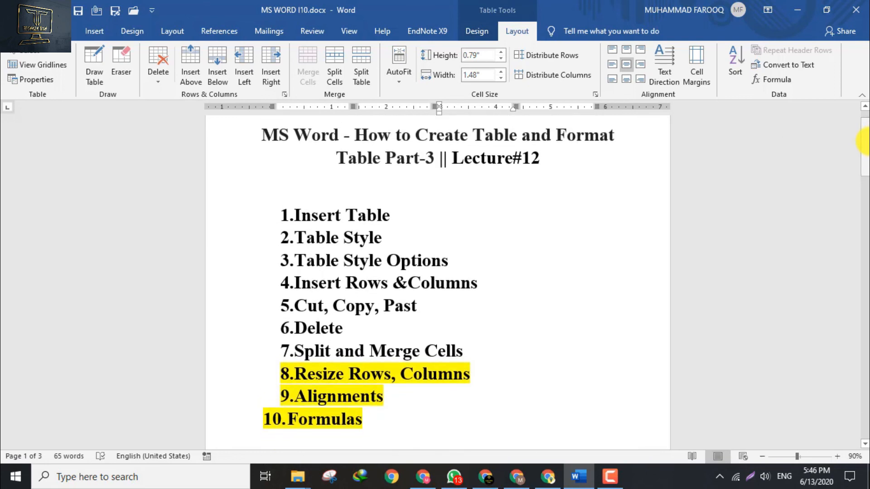